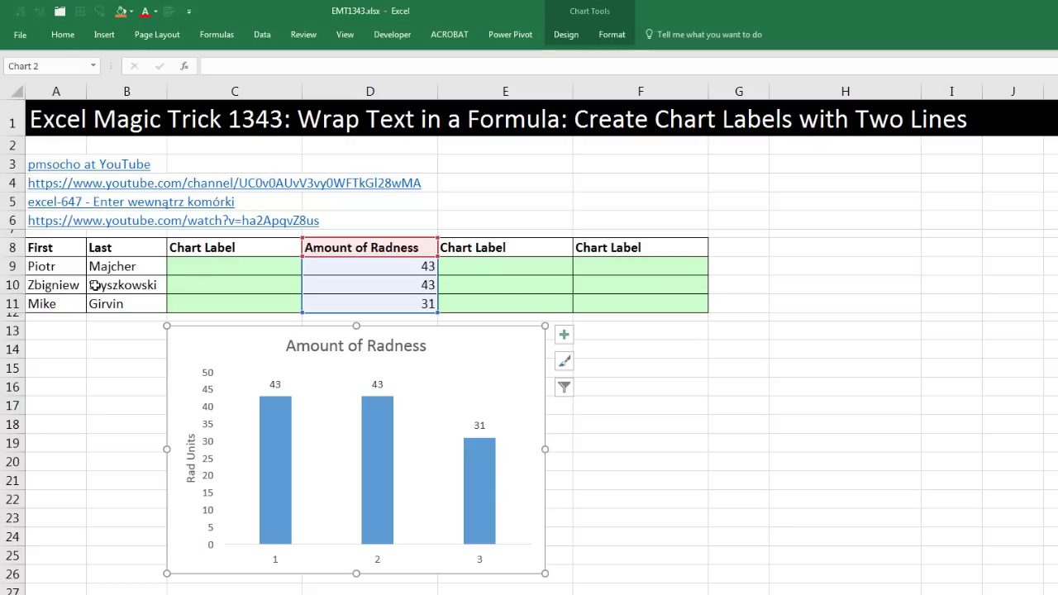
Enter =A9&" "&B9 in C9 to join first and last name, then fill it down
{"action": "left_click", "coordinate": [201, 268]}
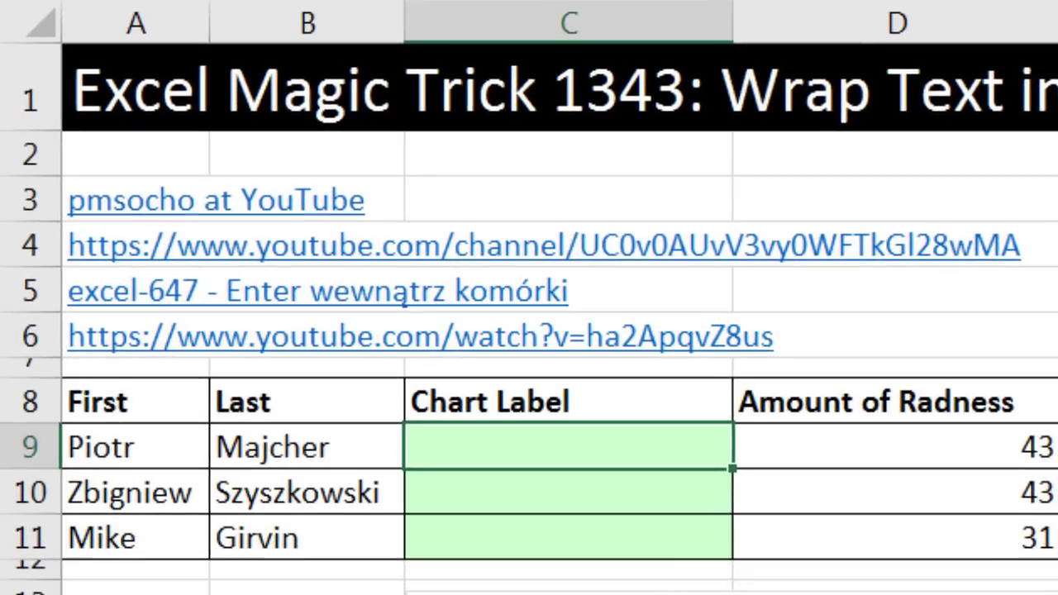
{"action": "type", "text": "="}
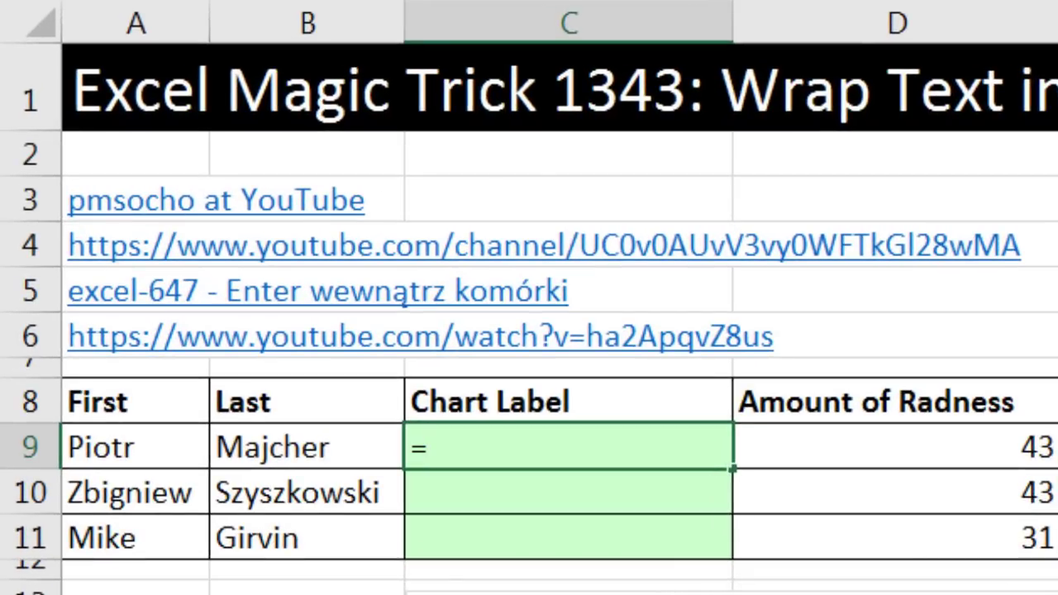
{"action": "key", "text": "Left"}
{"action": "key", "text": "Left"}
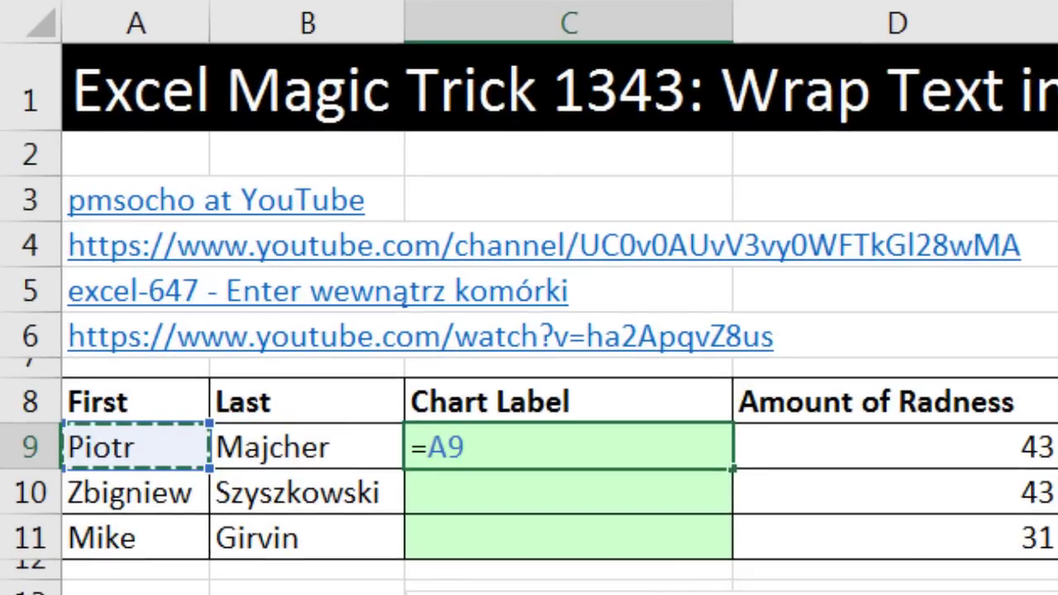
{"action": "type", "text": "&"}
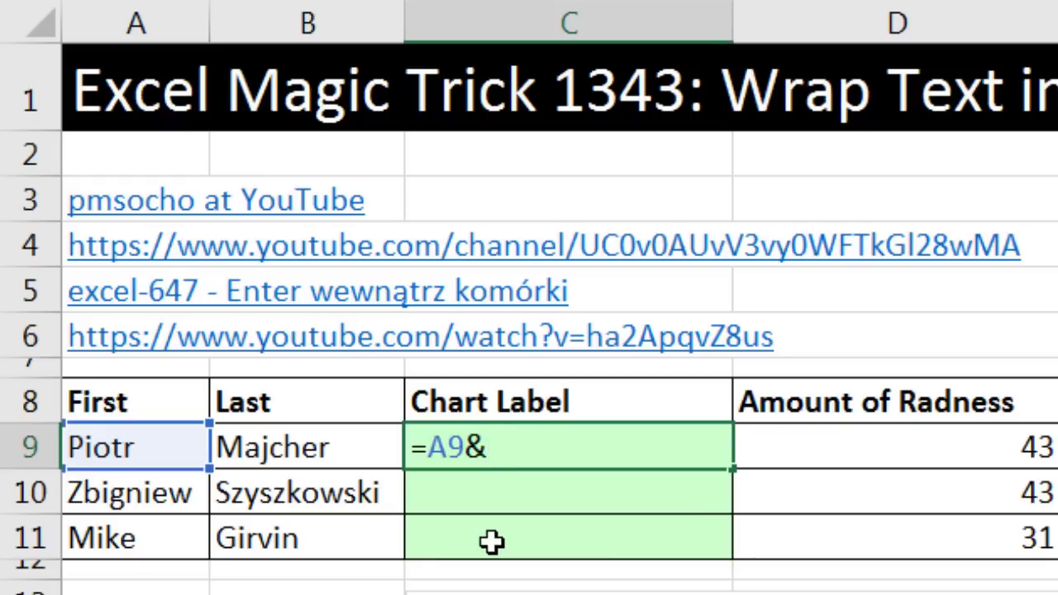
{"action": "type", "text": "\" \"&"}
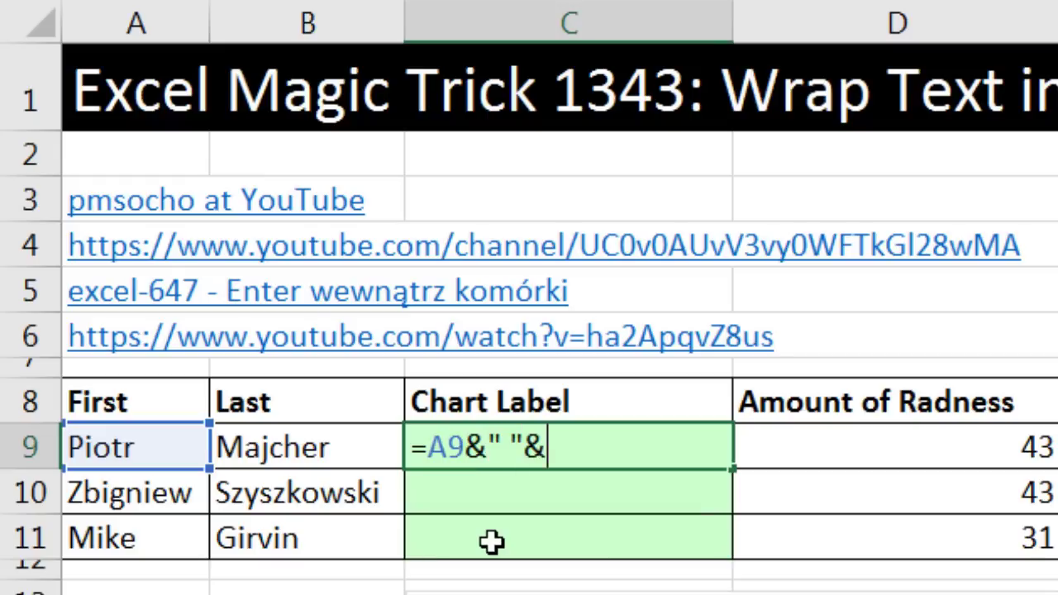
{"action": "left_click", "coordinate": [307, 450]}
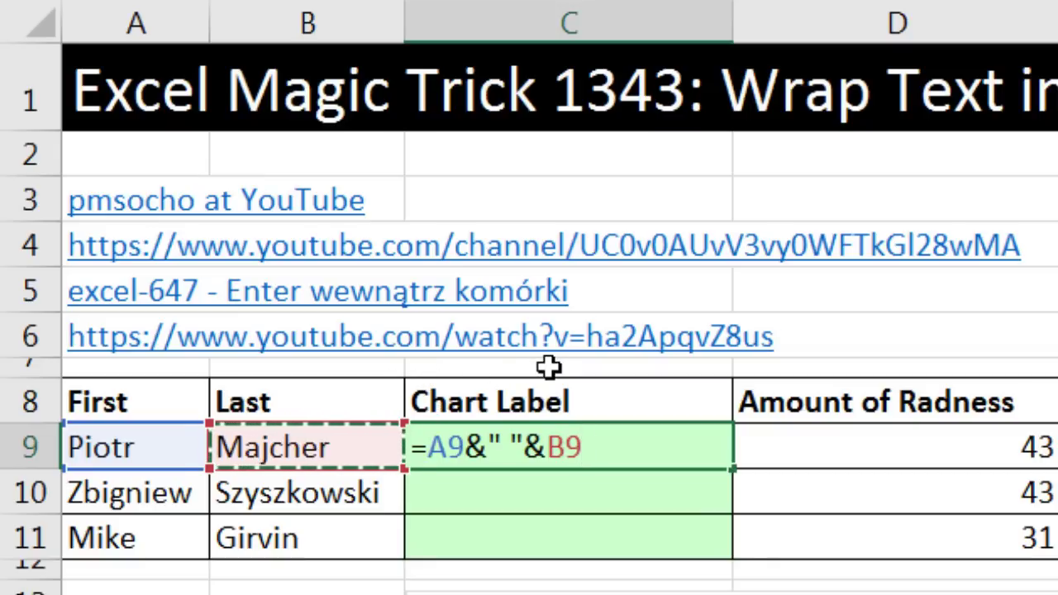
{"action": "key", "text": "ctrl+Return"}
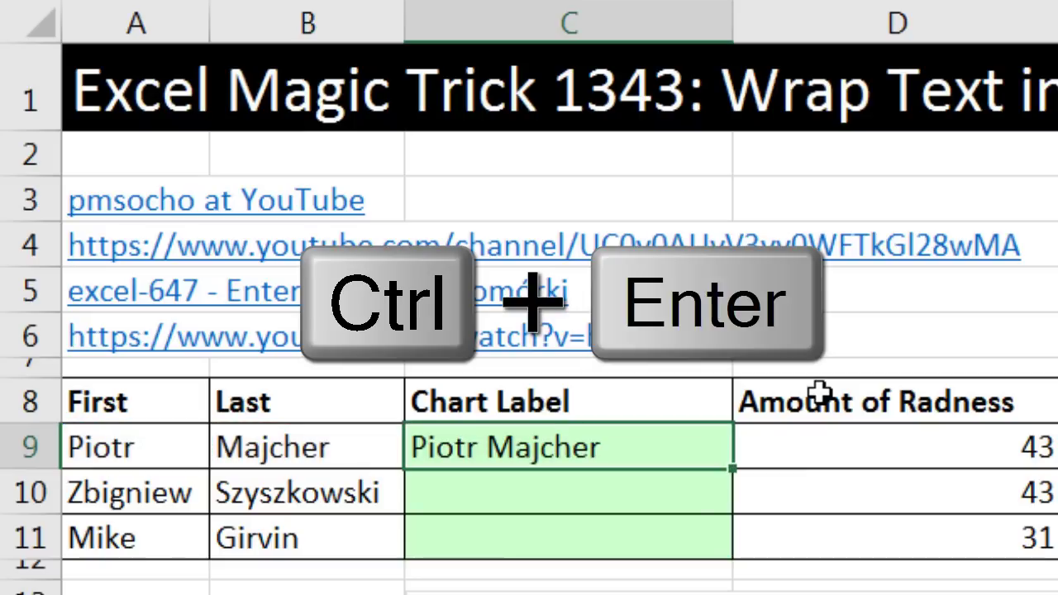
{"action": "left_click_drag", "start_coordinate": [733, 469], "coordinate": [738, 524]}
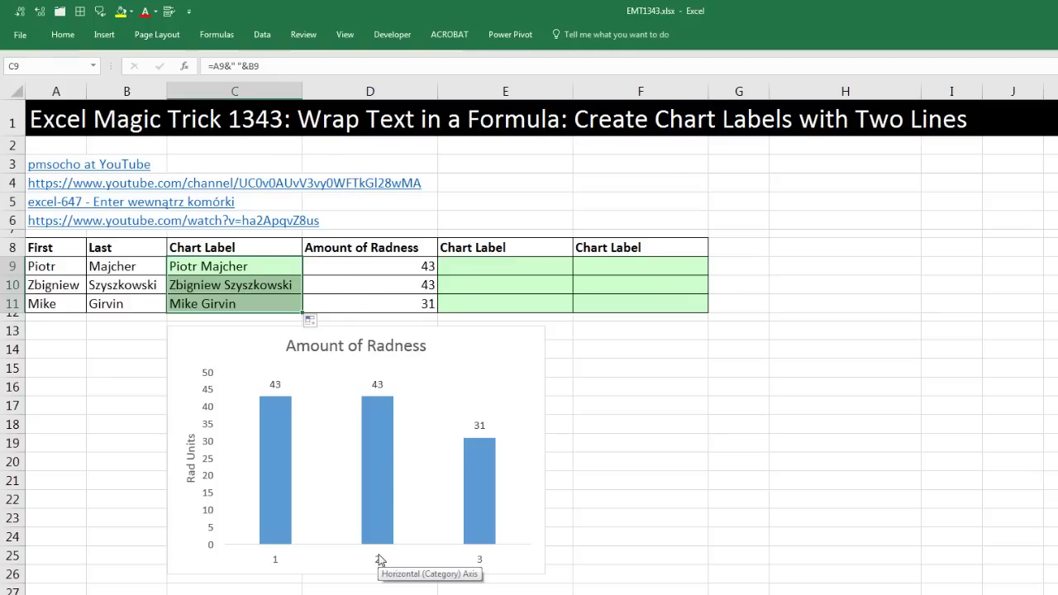
Set the Amount of Radness chart's horizontal axis labels to the full names in C9:C11
{"action": "left_click", "coordinate": [459, 344]}
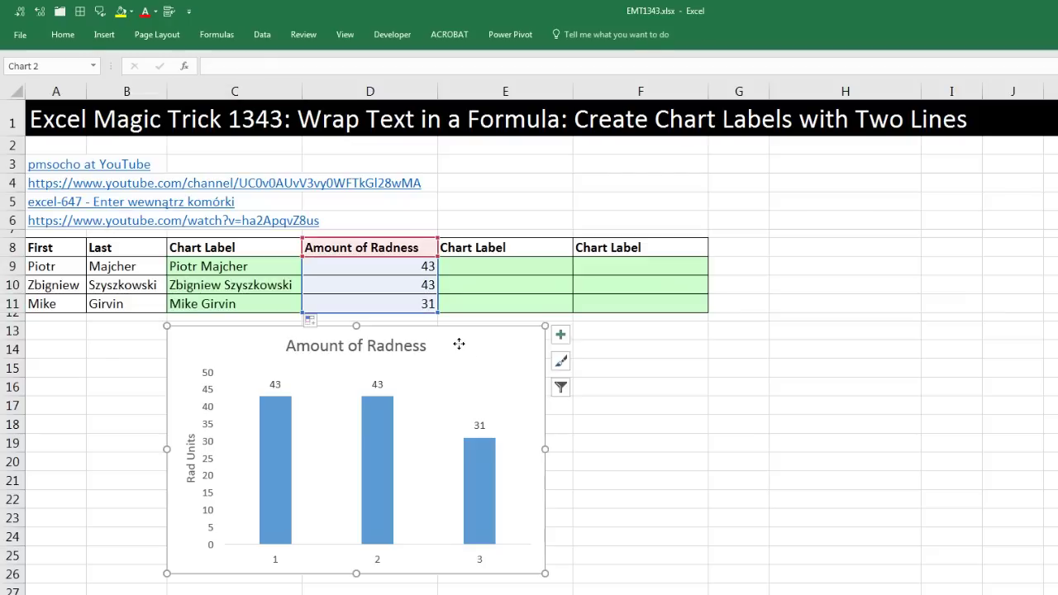
{"action": "left_click", "coordinate": [549, 37]}
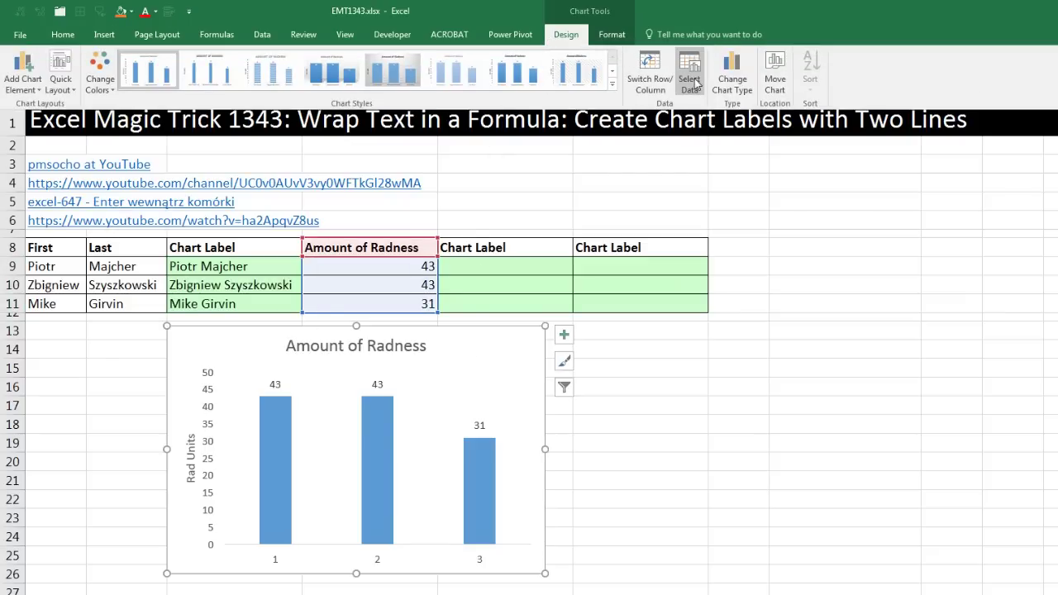
{"action": "right_click", "coordinate": [468, 347]}
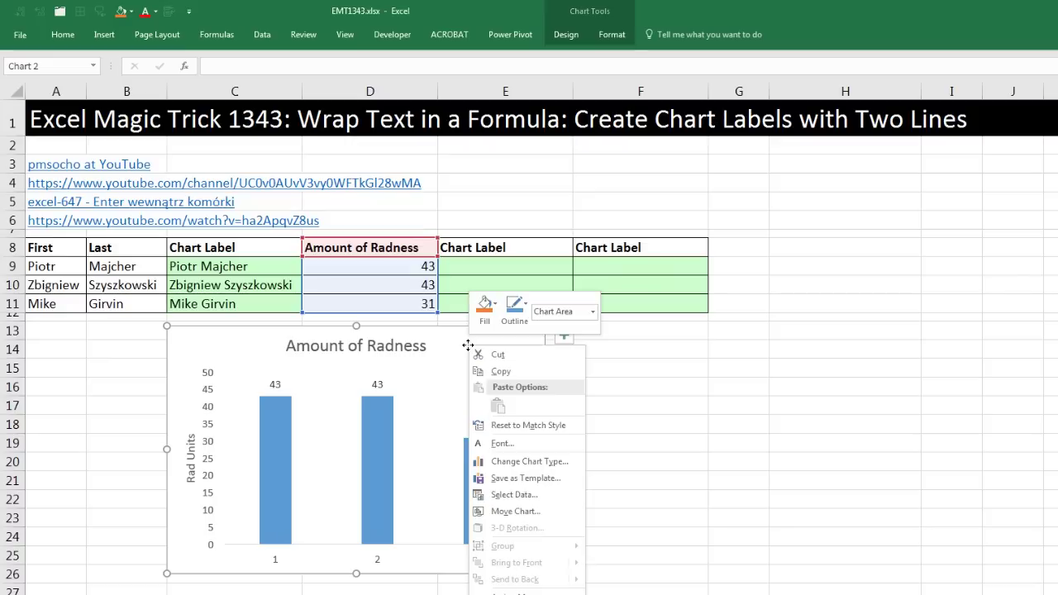
{"action": "left_click", "coordinate": [507, 496]}
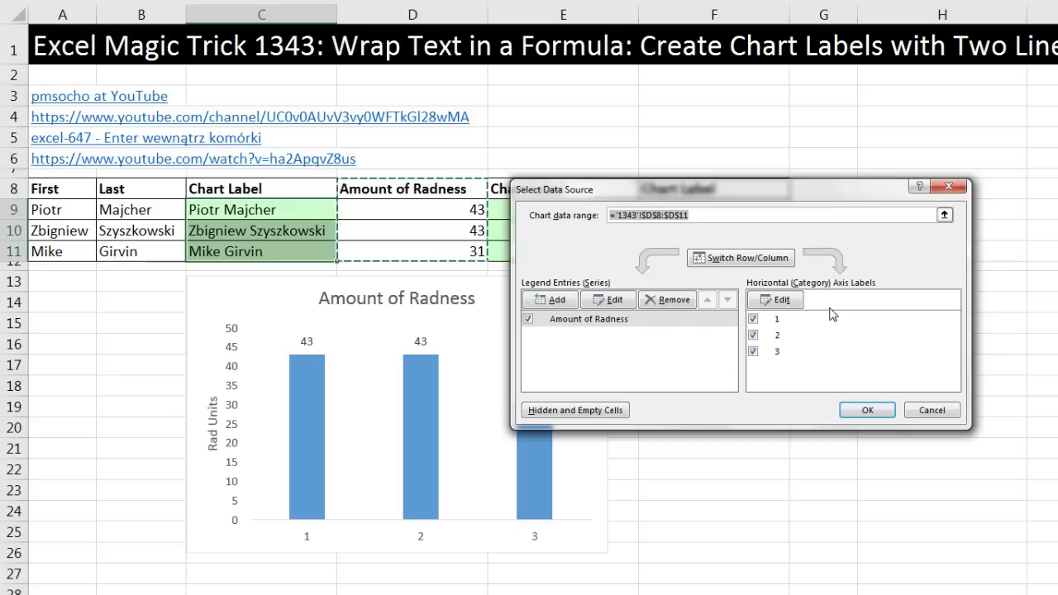
{"action": "left_click", "coordinate": [775, 300]}
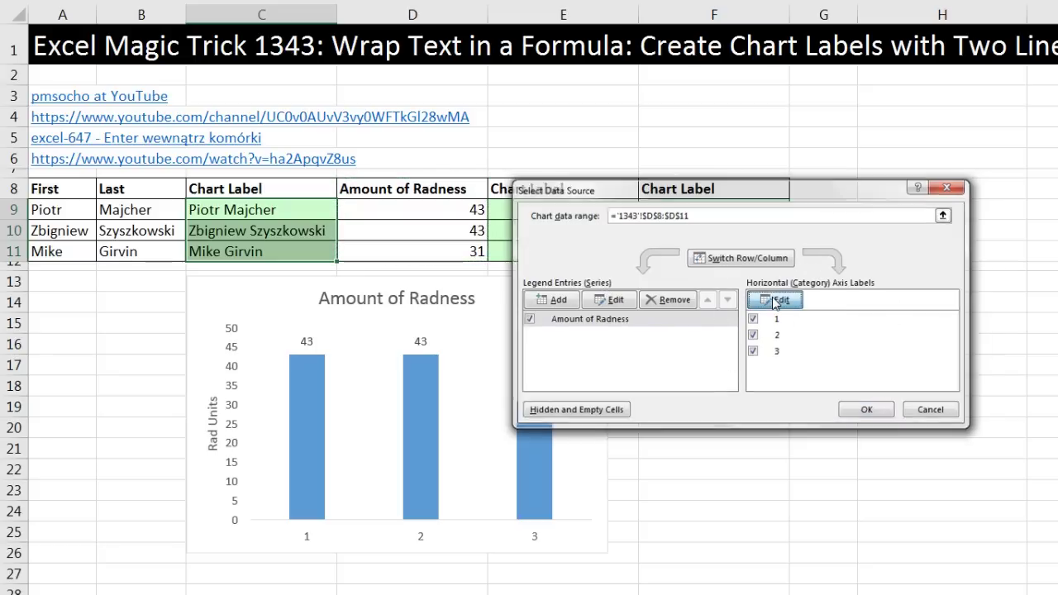
{"action": "left_click_drag", "start_coordinate": [760, 316], "coordinate": [447, 97]}
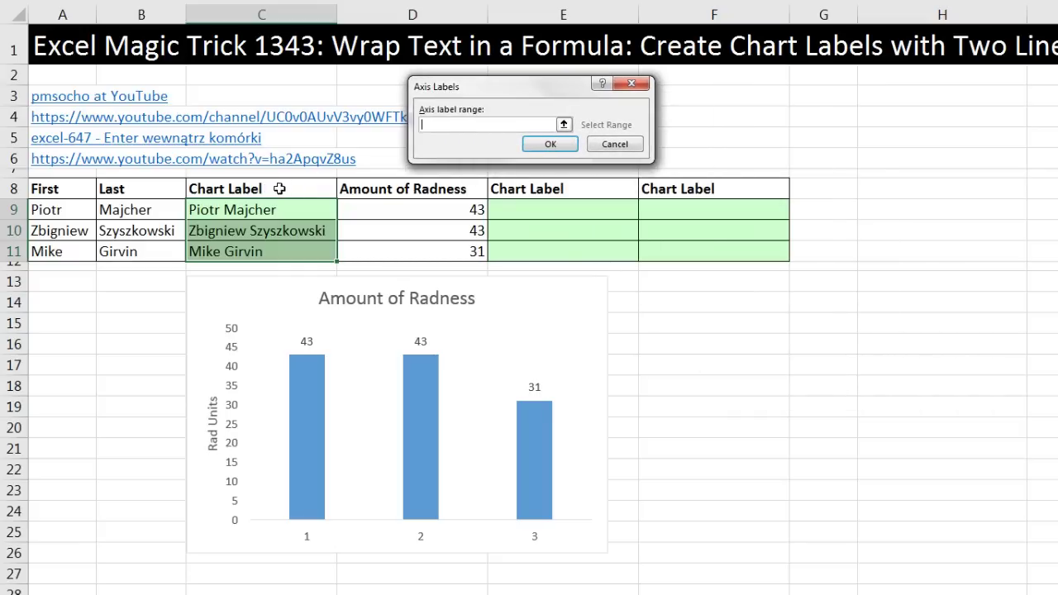
{"action": "left_click_drag", "start_coordinate": [269, 208], "coordinate": [269, 246]}
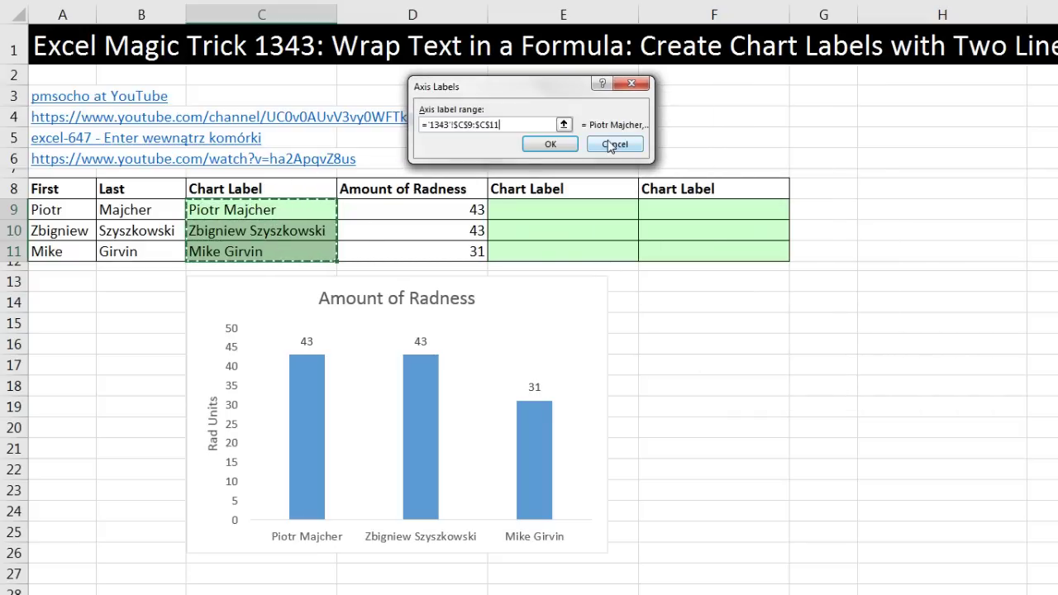
{"action": "left_click", "coordinate": [564, 151]}
{"action": "left_click", "coordinate": [868, 411]}
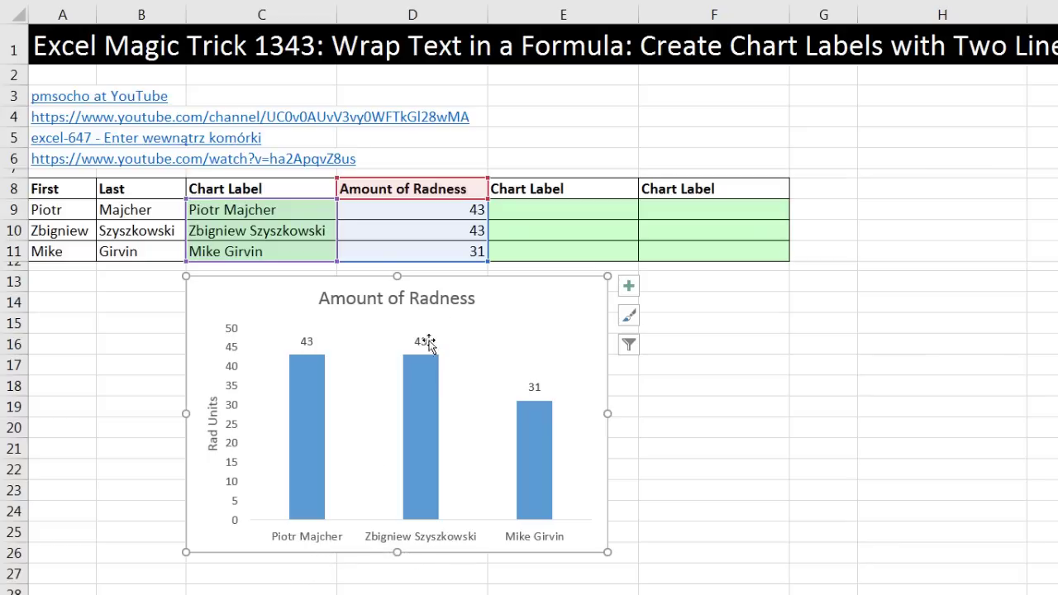
{"action": "left_click", "coordinate": [531, 207]}
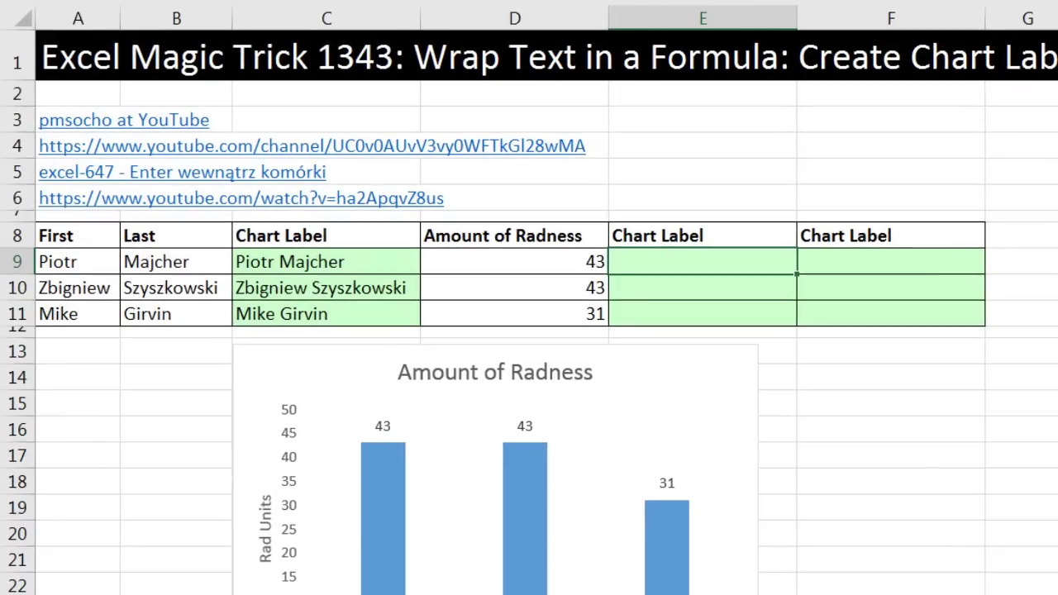
Enter =A9&CHAR(10)&B9 in E9 and fill it down to E11
{"action": "type", "text": "="}
{"action": "key", "text": "Left"}
{"action": "key", "text": "Left"}
{"action": "key", "text": "Left"}
{"action": "key", "text": "Left"}
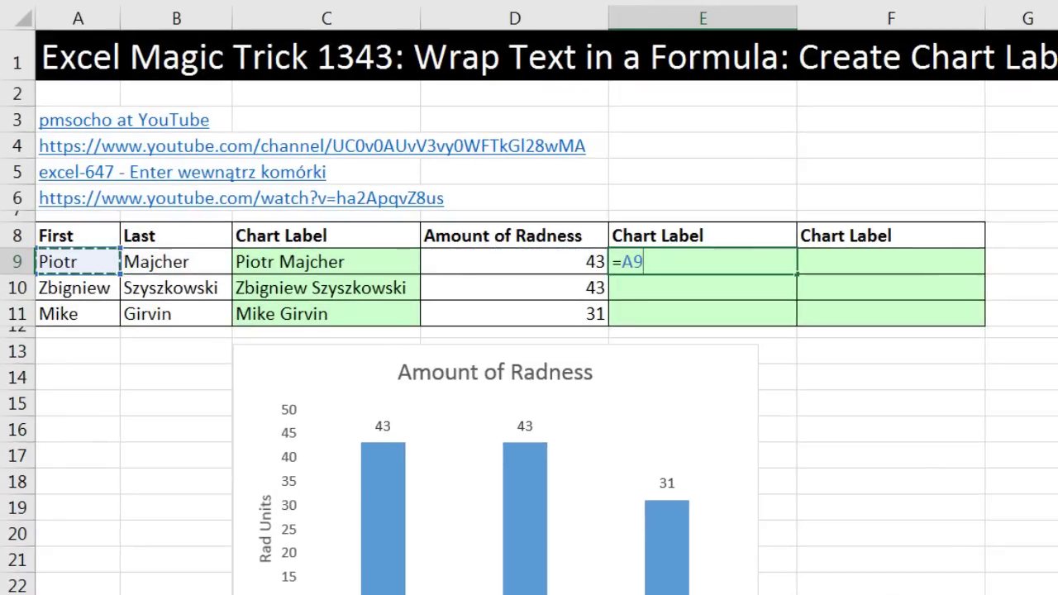
{"action": "type", "text": "&"}
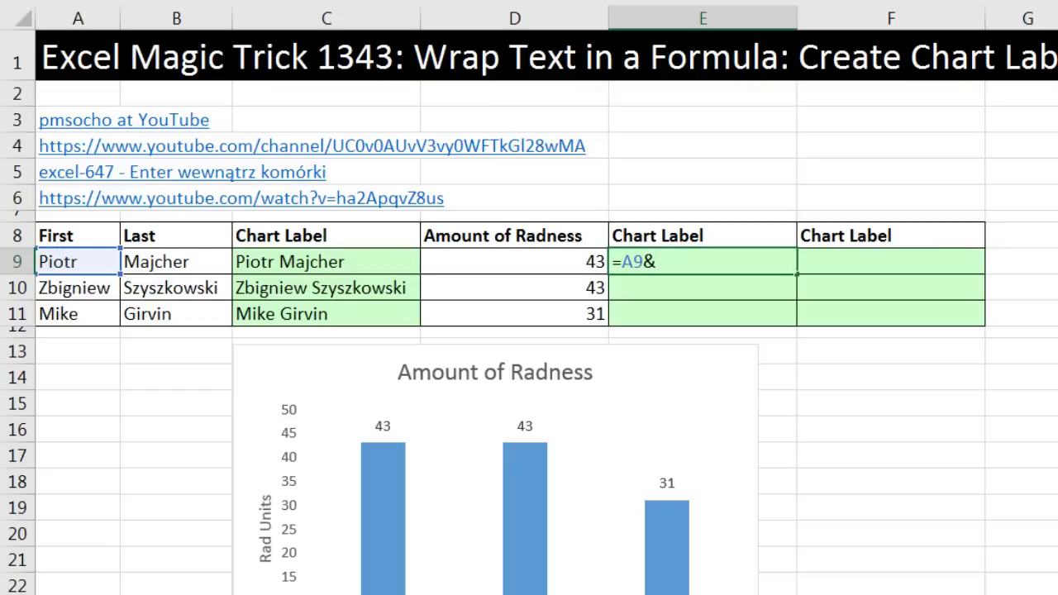
{"action": "type", "text": "ch"}
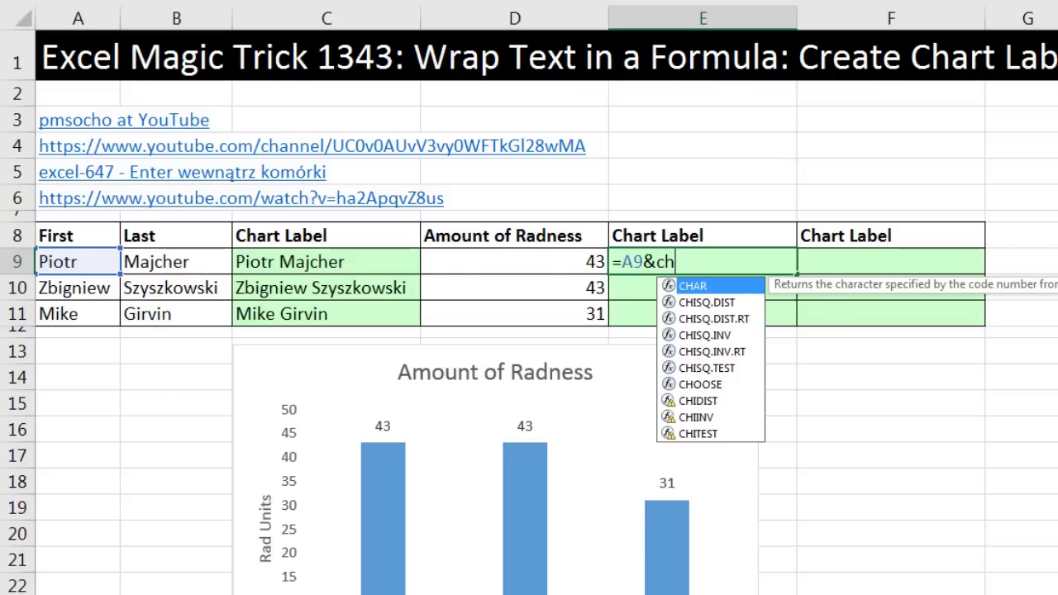
{"action": "key", "text": "Tab"}
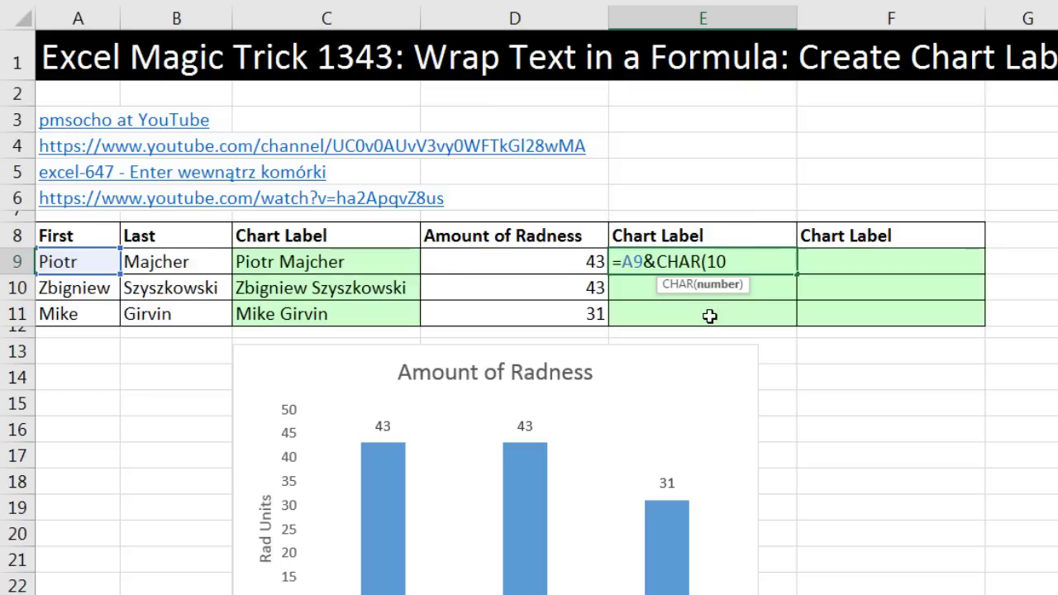
{"action": "type", "text": ")"}
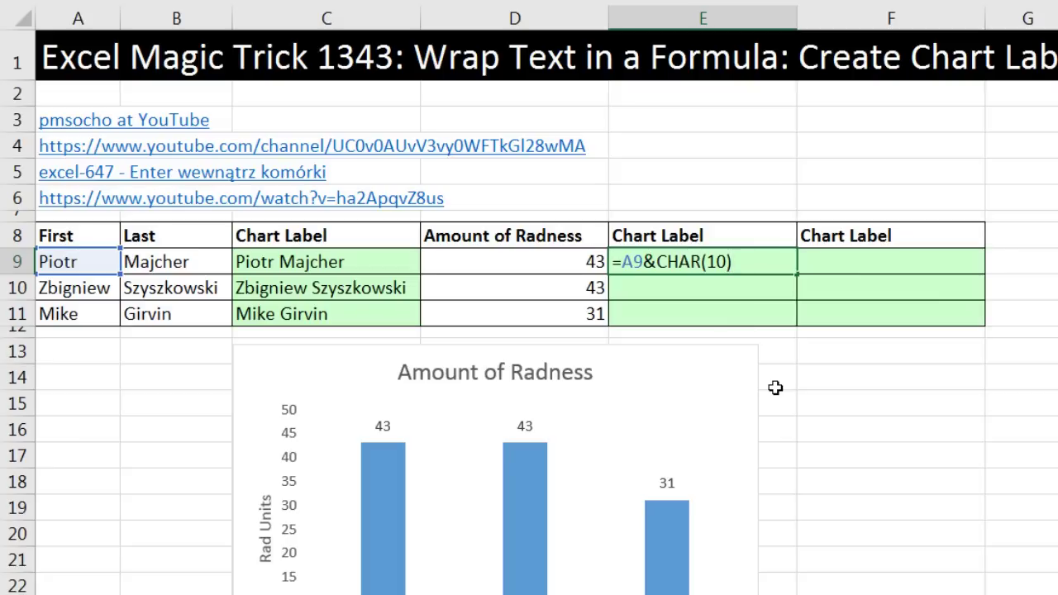
{"action": "type", "text": "&"}
{"action": "left_click", "coordinate": [186, 261]}
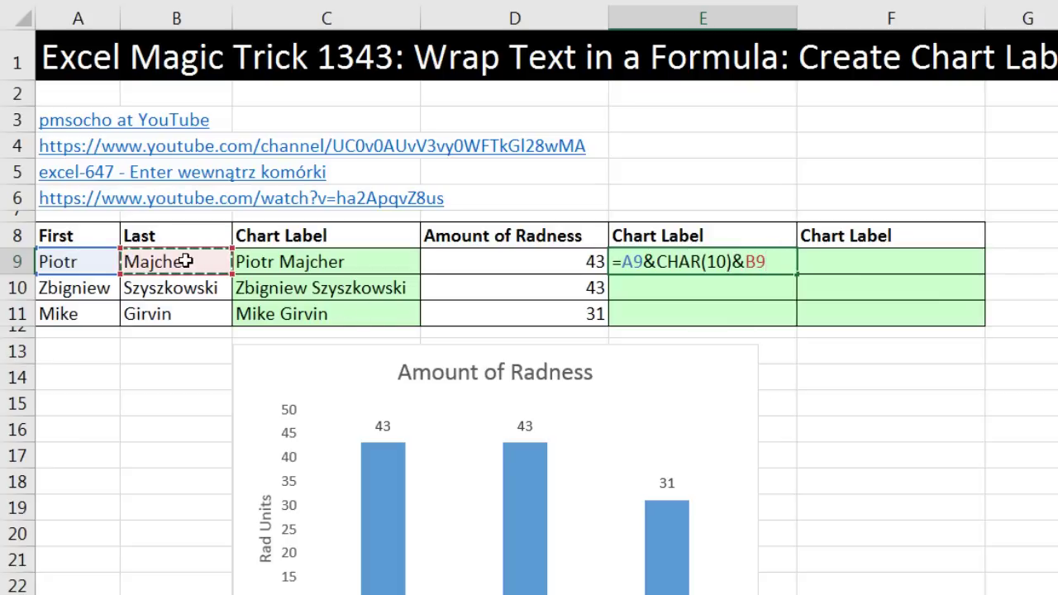
{"action": "key", "text": "ctrl+Return"}
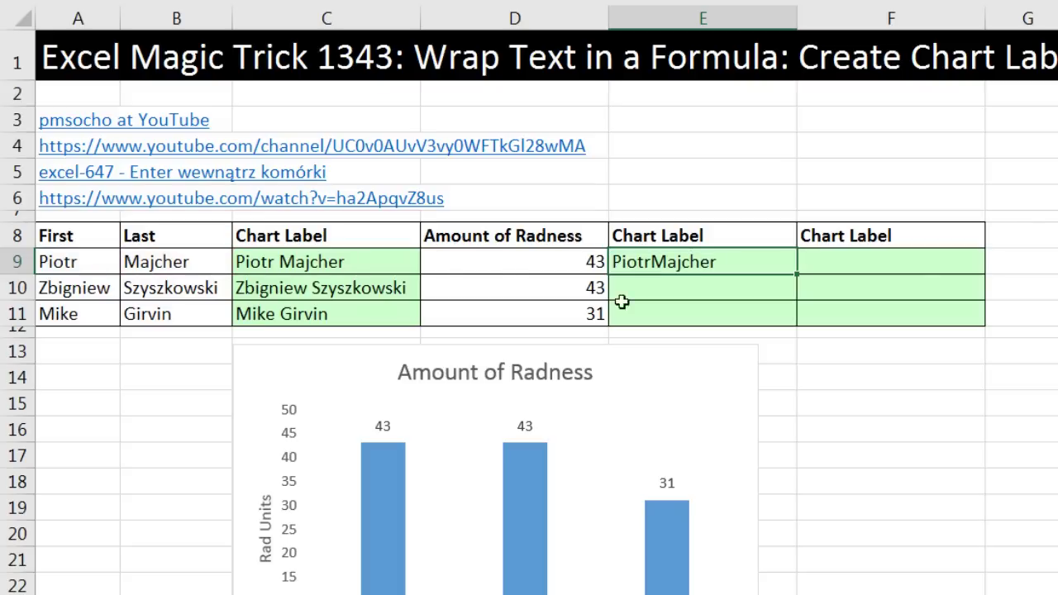
{"action": "left_click_drag", "start_coordinate": [798, 275], "coordinate": [792, 324]}
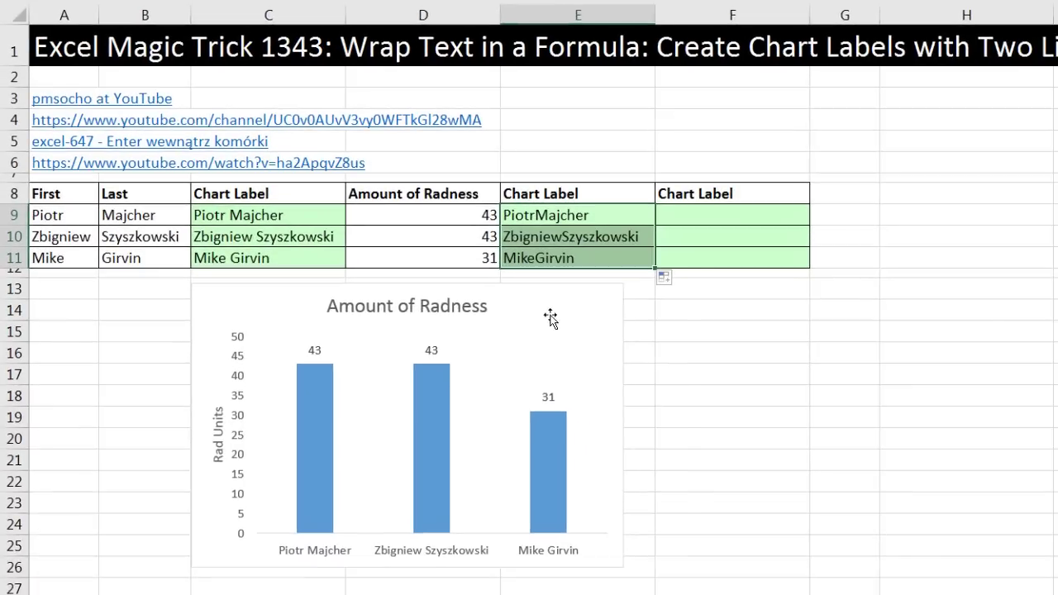
Switch the chart's horizontal axis labels to the CHAR(10) formula results in E9:E11
{"action": "right_click", "coordinate": [667, 383]}
{"action": "left_click", "coordinate": [603, 486]}
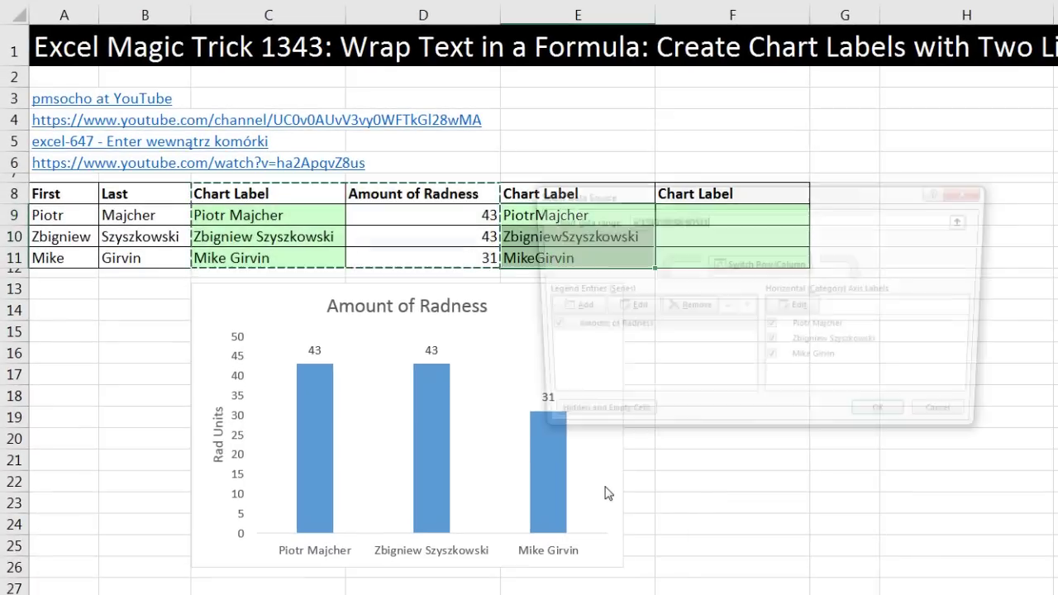
{"action": "left_click", "coordinate": [795, 308]}
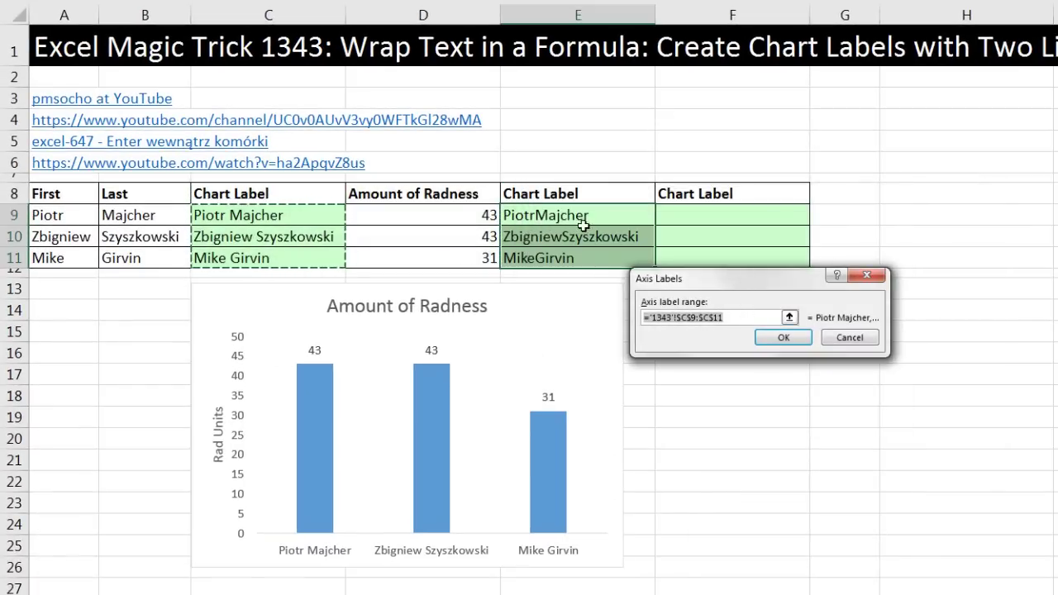
{"action": "left_click_drag", "start_coordinate": [573, 218], "coordinate": [571, 257]}
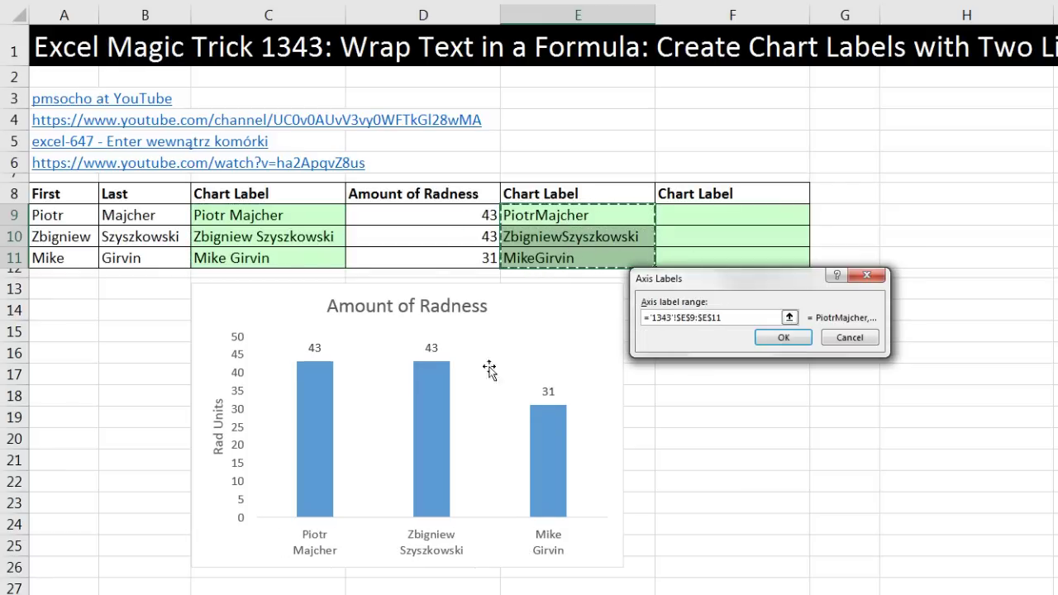
{"action": "left_click", "coordinate": [784, 338]}
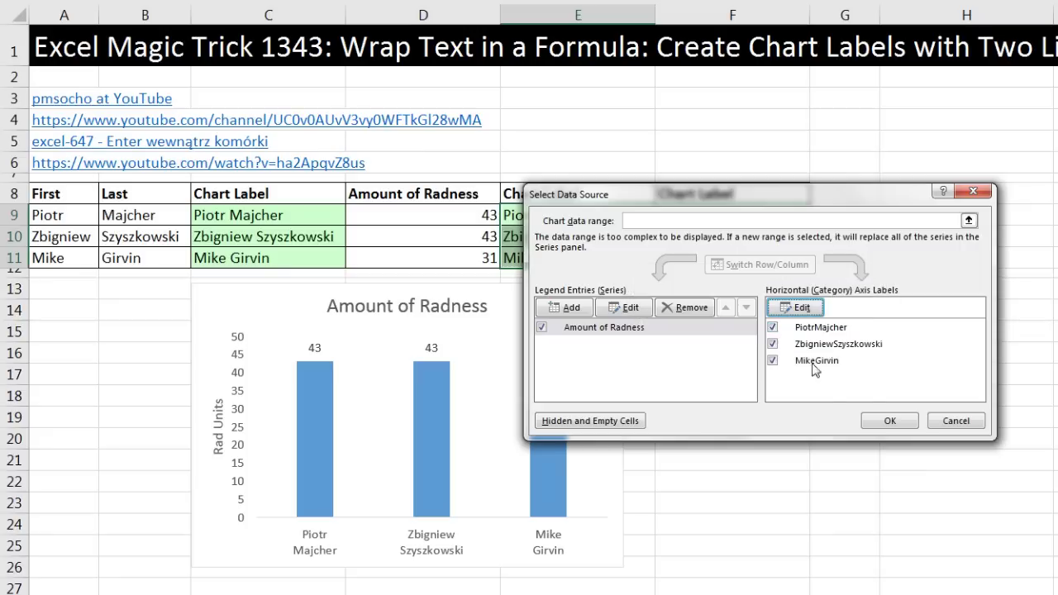
{"action": "left_click", "coordinate": [884, 419]}
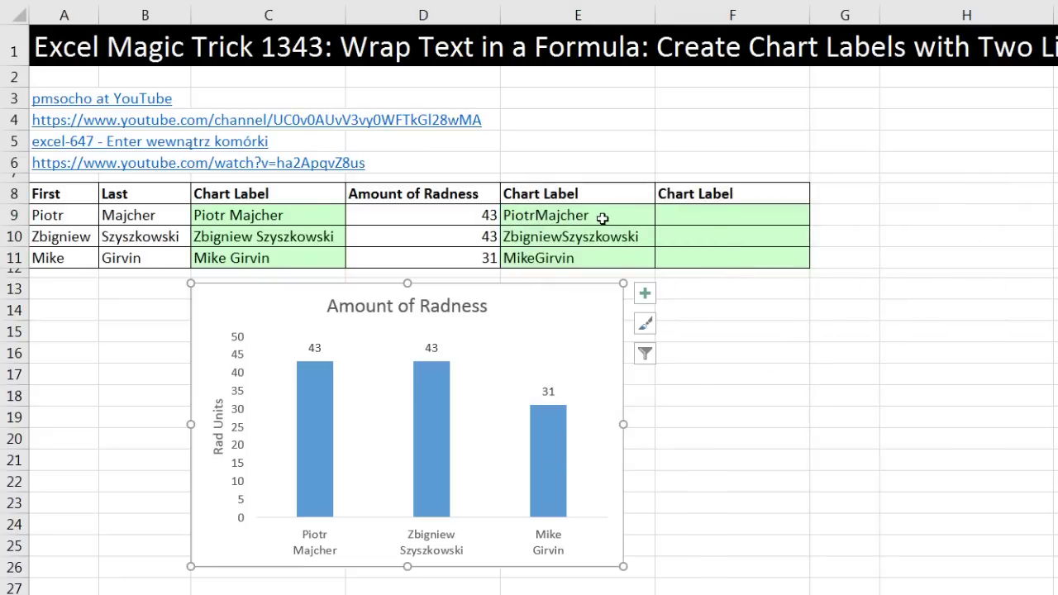
{"action": "left_click_drag", "start_coordinate": [606, 219], "coordinate": [602, 250]}
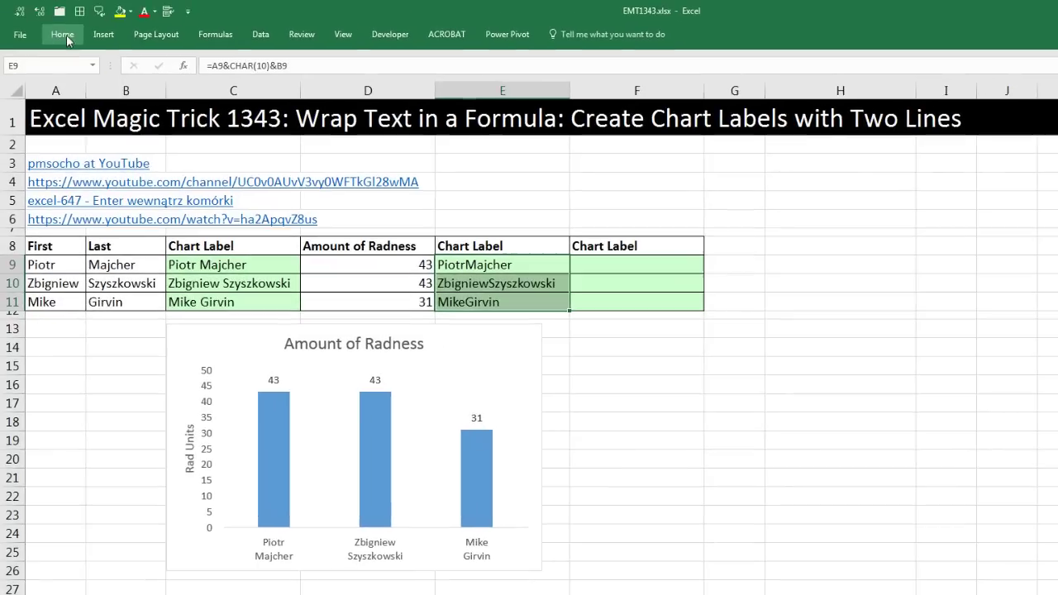
Apply Wrap Text to E9:E11 so each name displays on two lines
{"action": "left_click", "coordinate": [65, 36]}
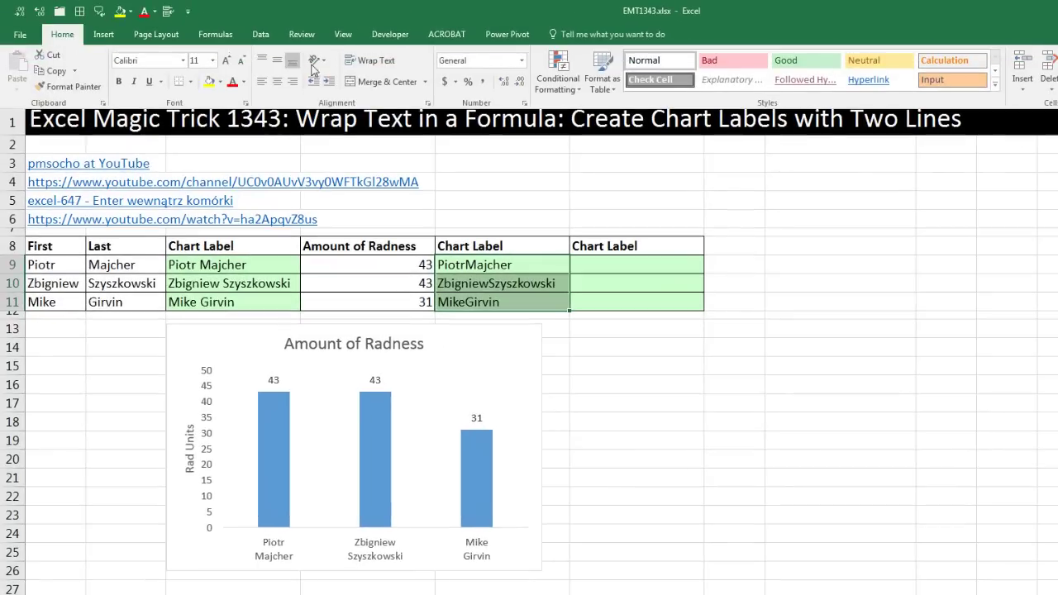
{"action": "left_click", "coordinate": [377, 66]}
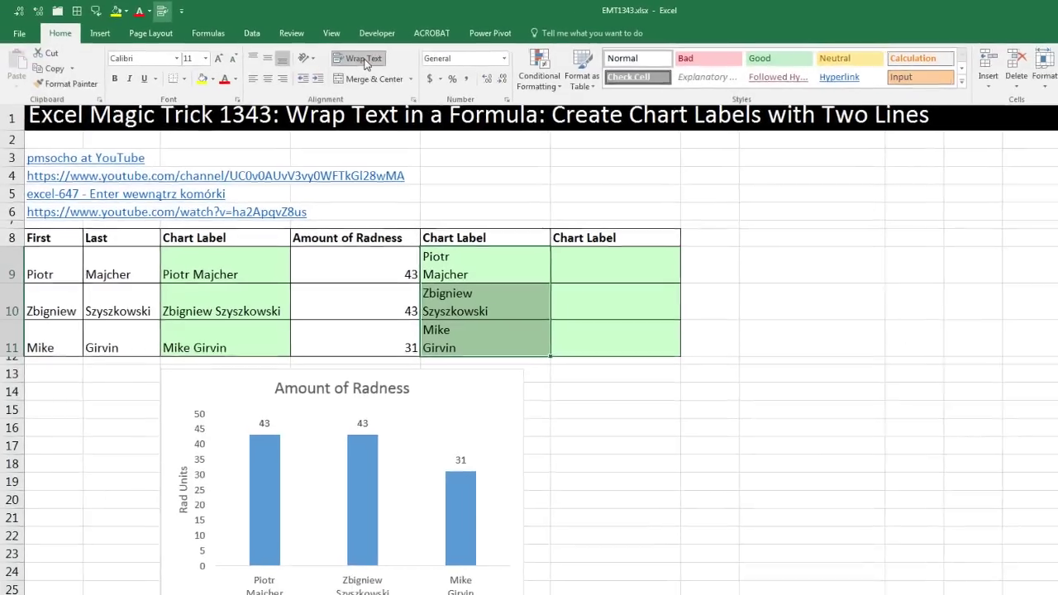
{"action": "left_click", "coordinate": [570, 248]}
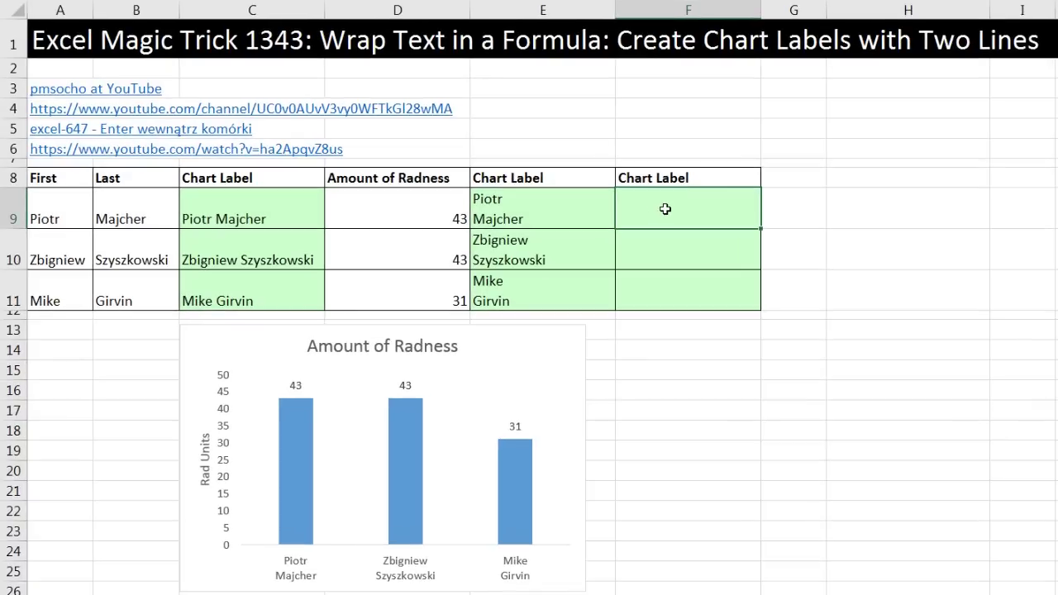
{"action": "left_click", "coordinate": [836, 220]}
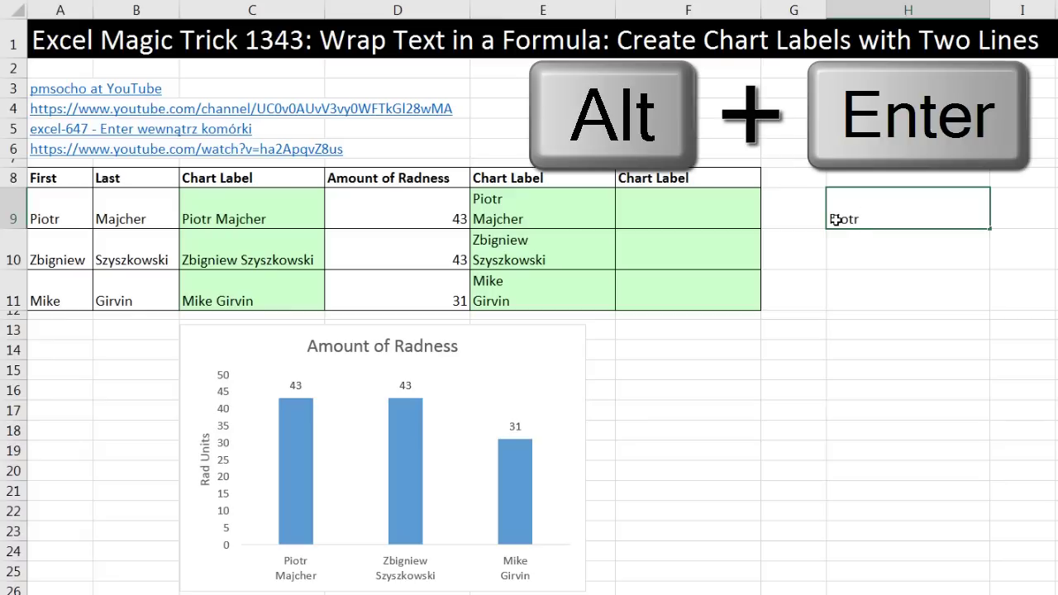
Finish H9 as a two-line name, last name on a second line via Alt+Enter
{"action": "key", "text": "alt+Return"}
{"action": "type", "text": "M"}
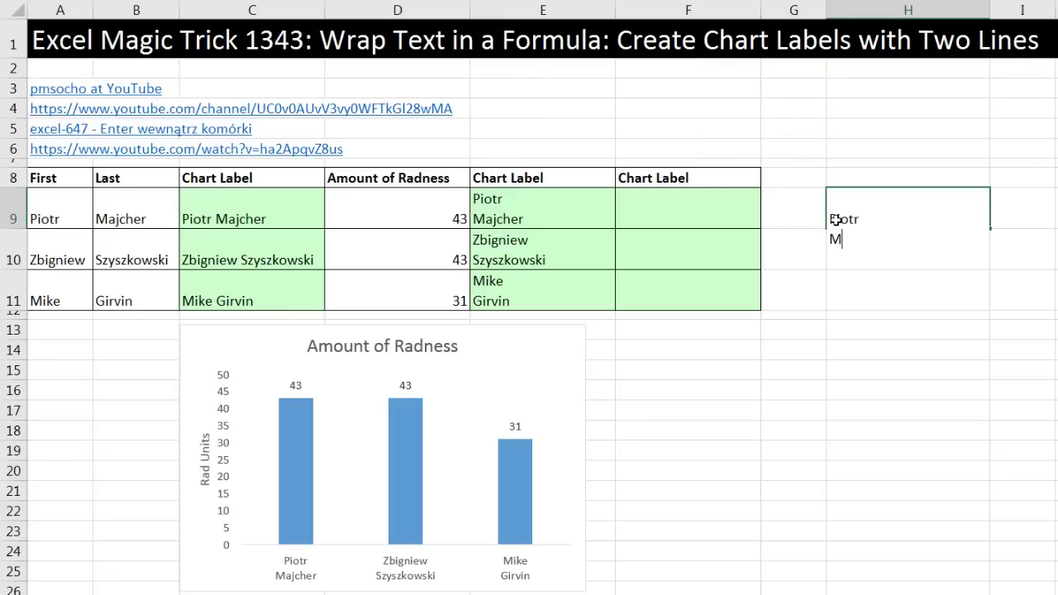
{"action": "type", "text": "ajcher"}
{"action": "key", "text": "Return"}
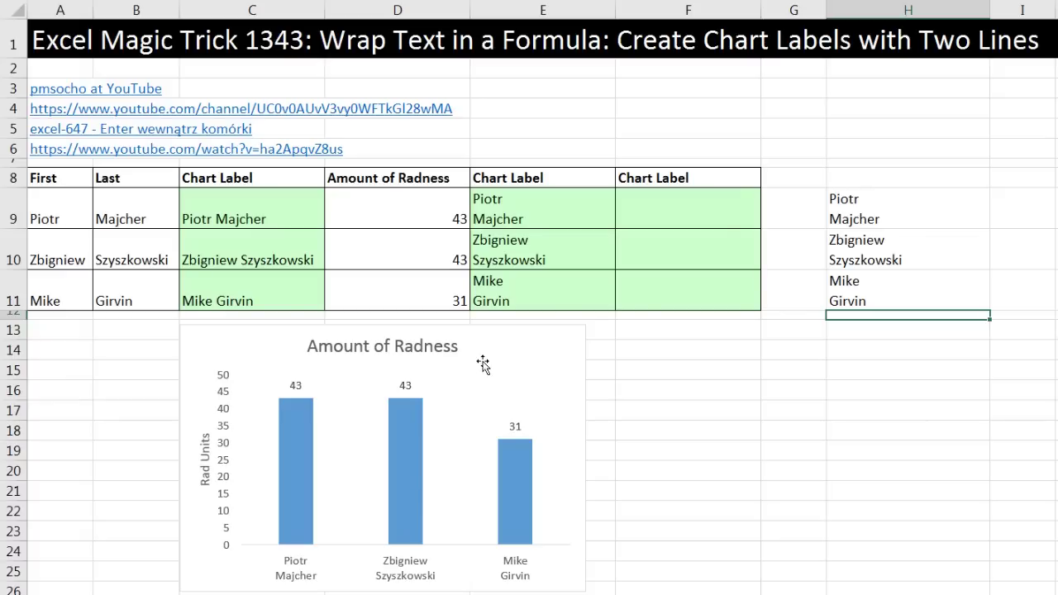
Set the chart's horizontal axis labels to the hand-typed names in H9:H11
{"action": "right_click", "coordinate": [482, 362]}
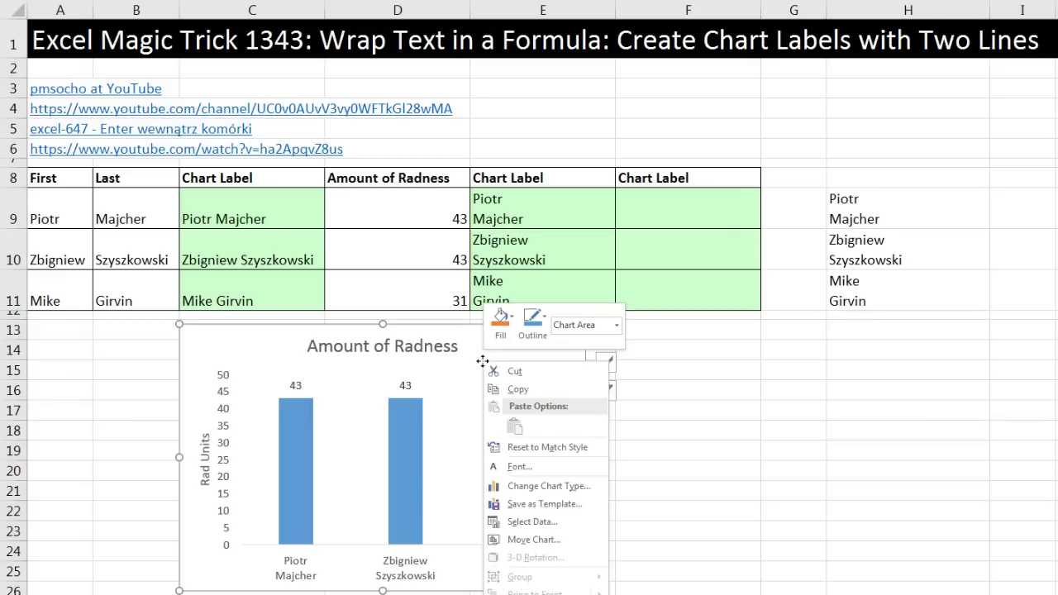
{"action": "left_click", "coordinate": [548, 524]}
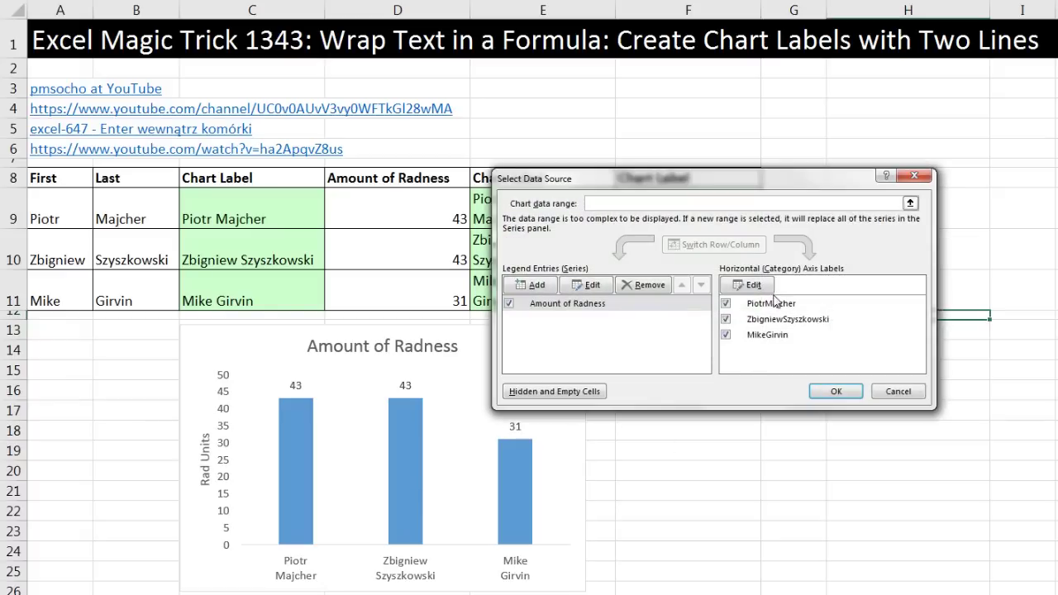
{"action": "left_click", "coordinate": [760, 243]}
{"action": "left_click_drag", "start_coordinate": [850, 200], "coordinate": [873, 303]}
{"action": "left_click", "coordinate": [733, 314]}
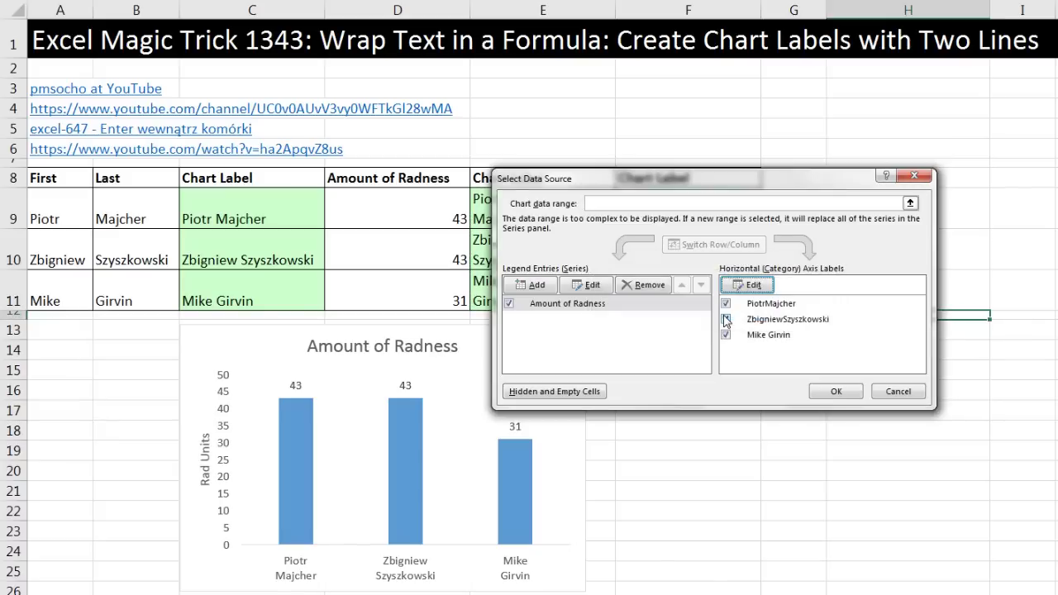
{"action": "left_click", "coordinate": [833, 391]}
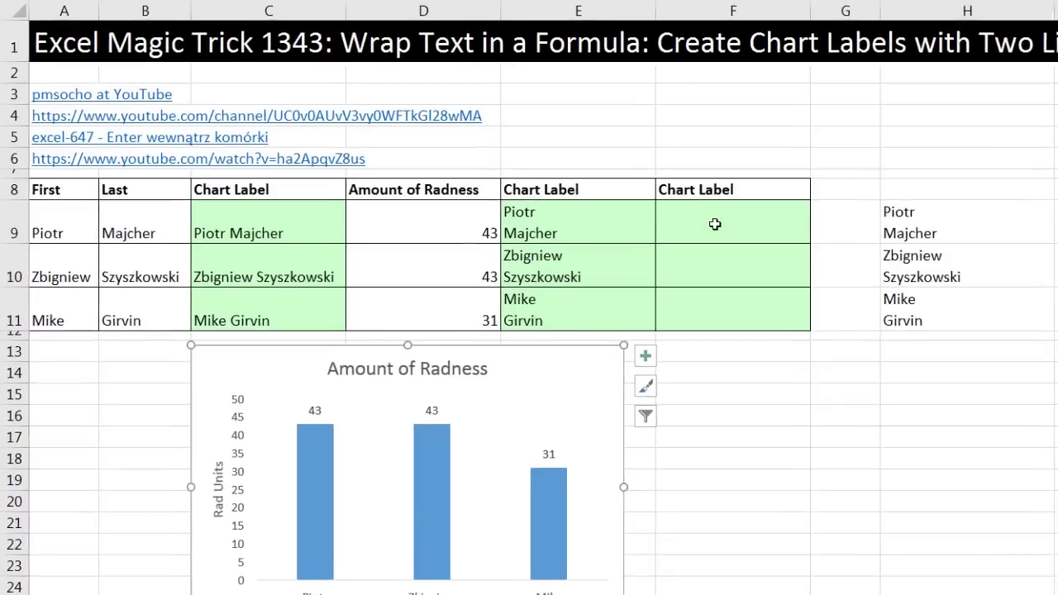
Enter =A9&"(Alt+Enter line break)"&B9 in F9 and fill it down to F11
{"action": "left_click", "coordinate": [669, 208]}
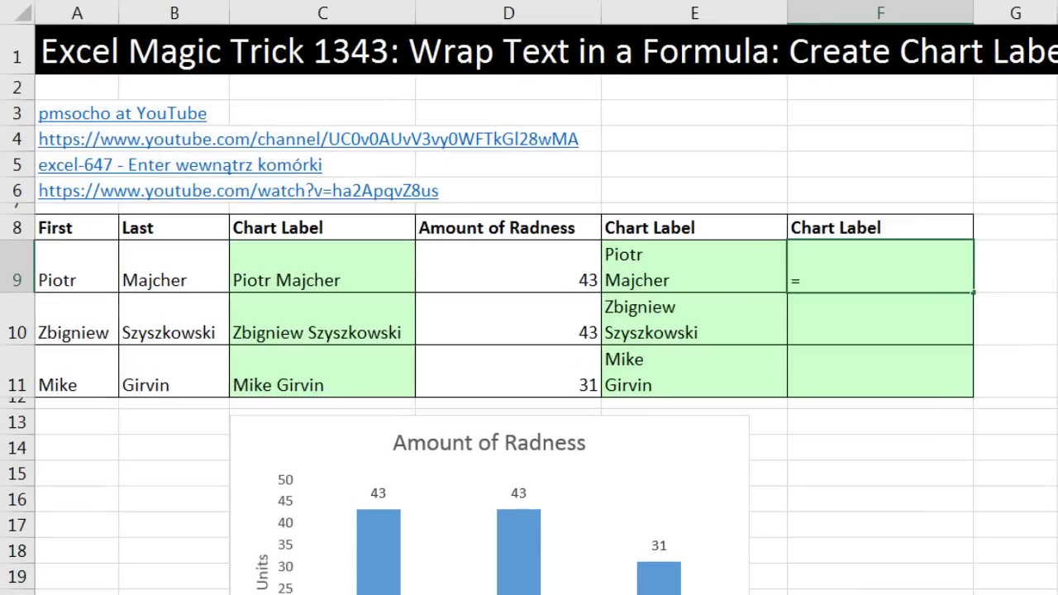
{"action": "type", "text": "="}
{"action": "left_click", "coordinate": [108, 278]}
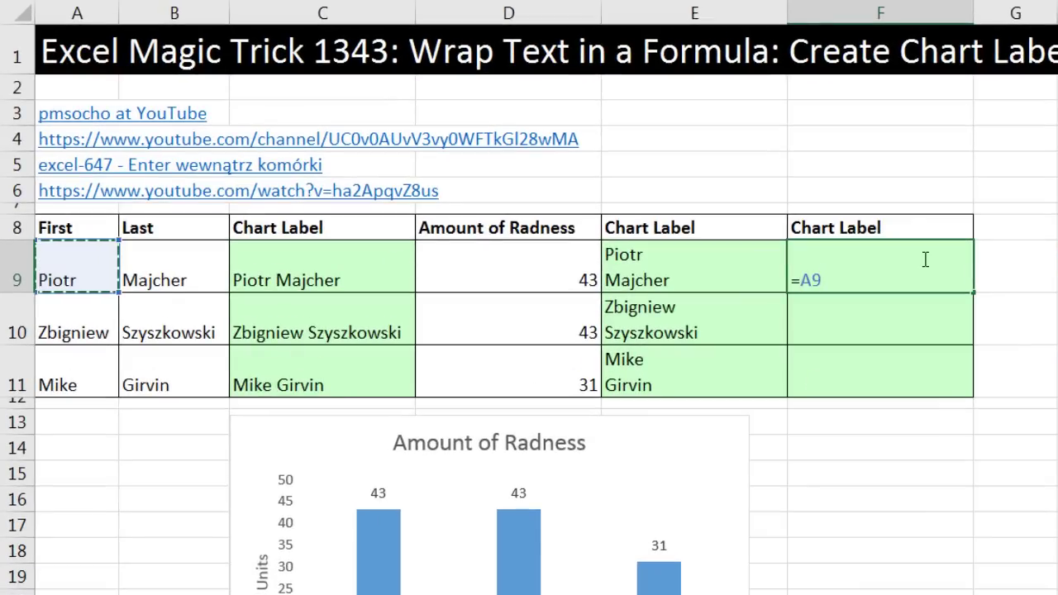
{"action": "type", "text": "&"}
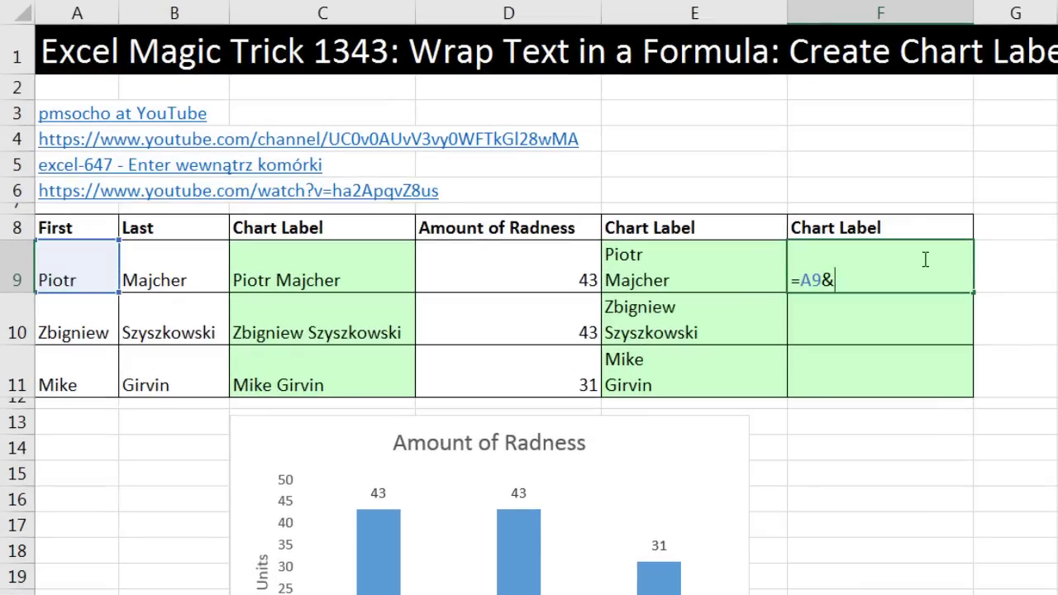
{"action": "type", "text": "\""}
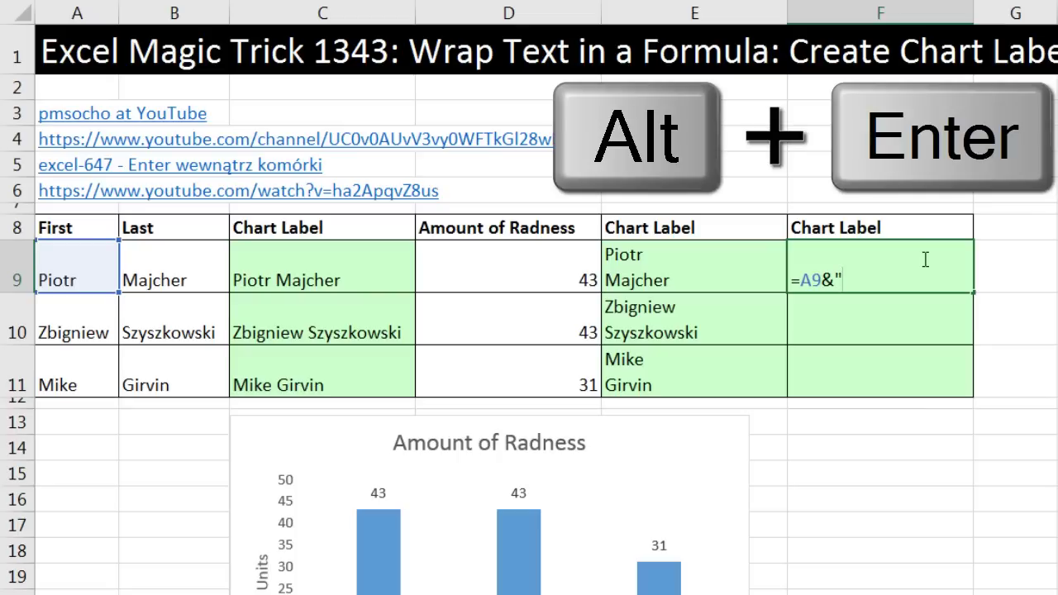
{"action": "key", "text": "alt+Return"}
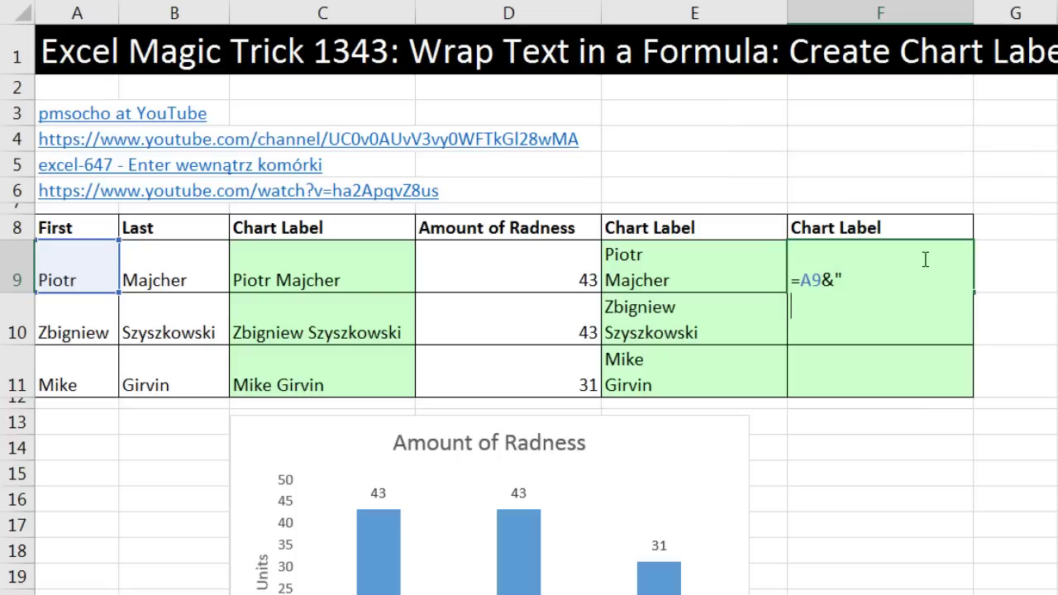
{"action": "type", "text": "\"&"}
{"action": "left_click", "coordinate": [172, 276]}
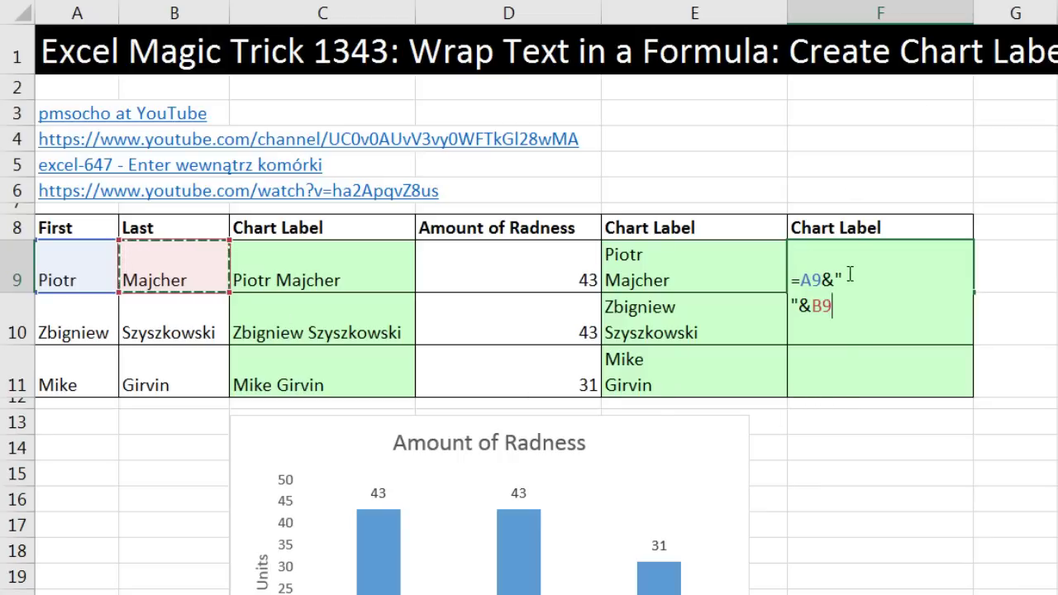
{"action": "key", "text": "ctrl+Return"}
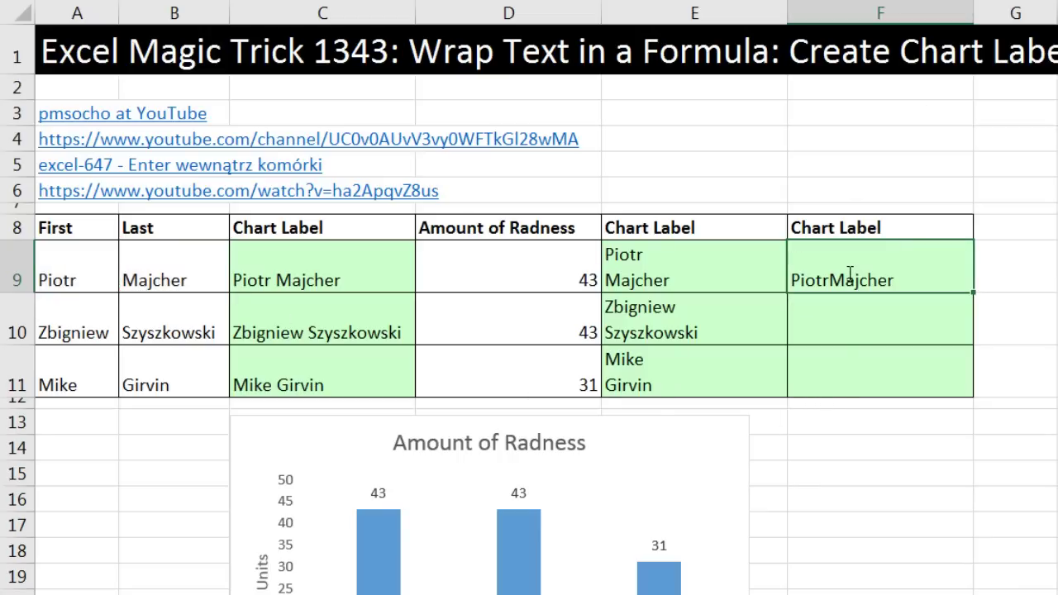
{"action": "double_click", "coordinate": [975, 291]}
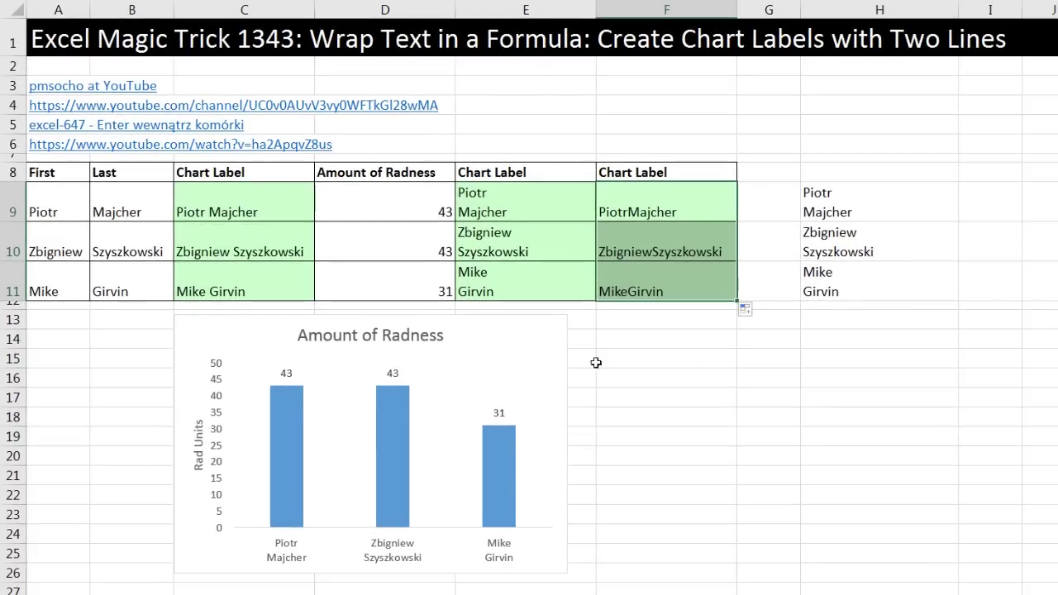
Switch the chart's horizontal axis labels to the formula results in F9:F11
{"action": "right_click", "coordinate": [500, 337]}
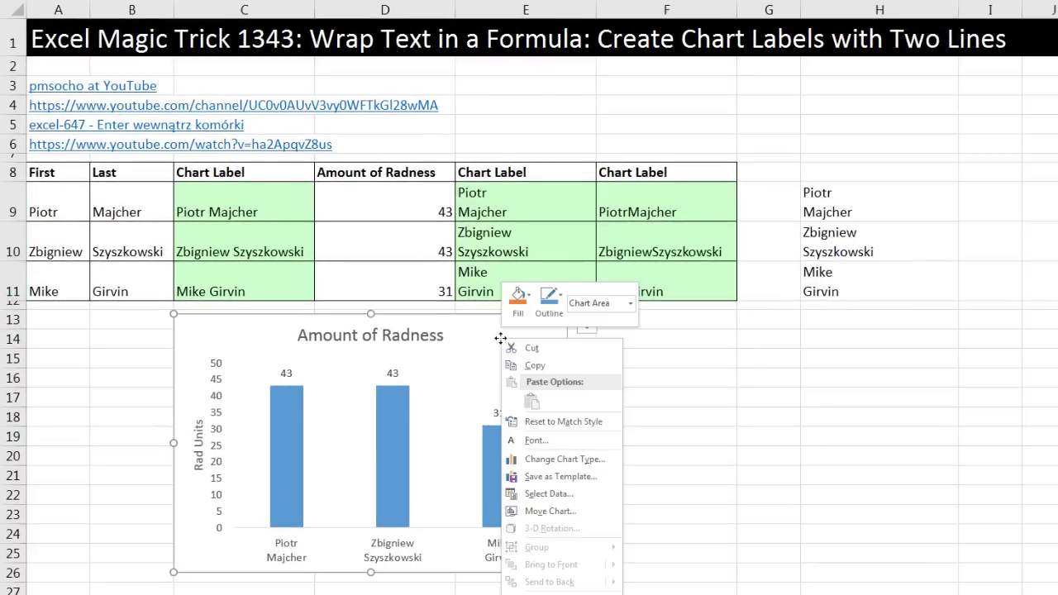
{"action": "left_click", "coordinate": [546, 494]}
{"action": "left_click", "coordinate": [726, 276]}
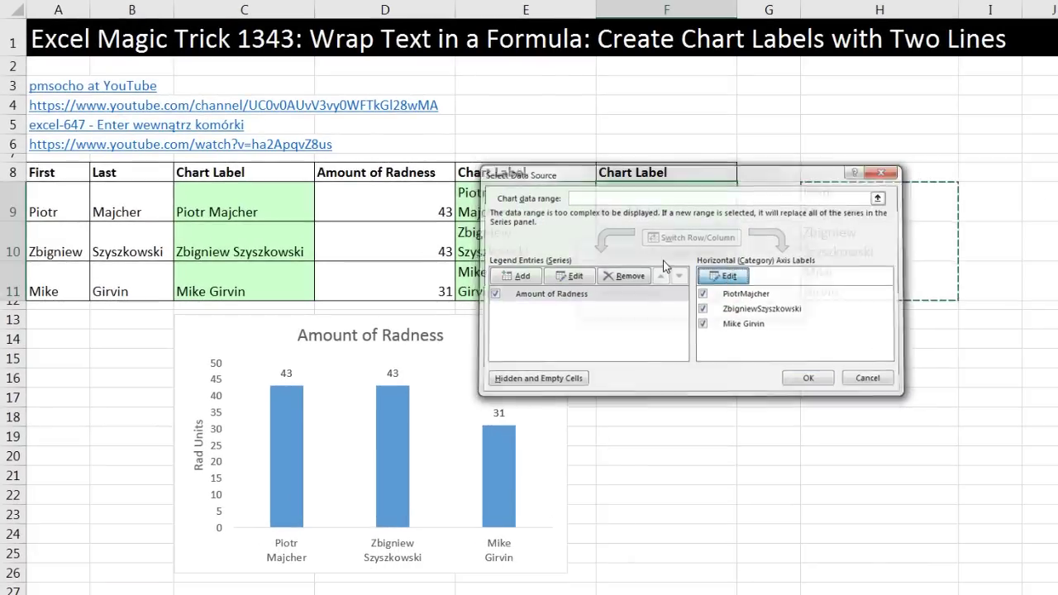
{"action": "left_click_drag", "start_coordinate": [613, 207], "coordinate": [644, 286]}
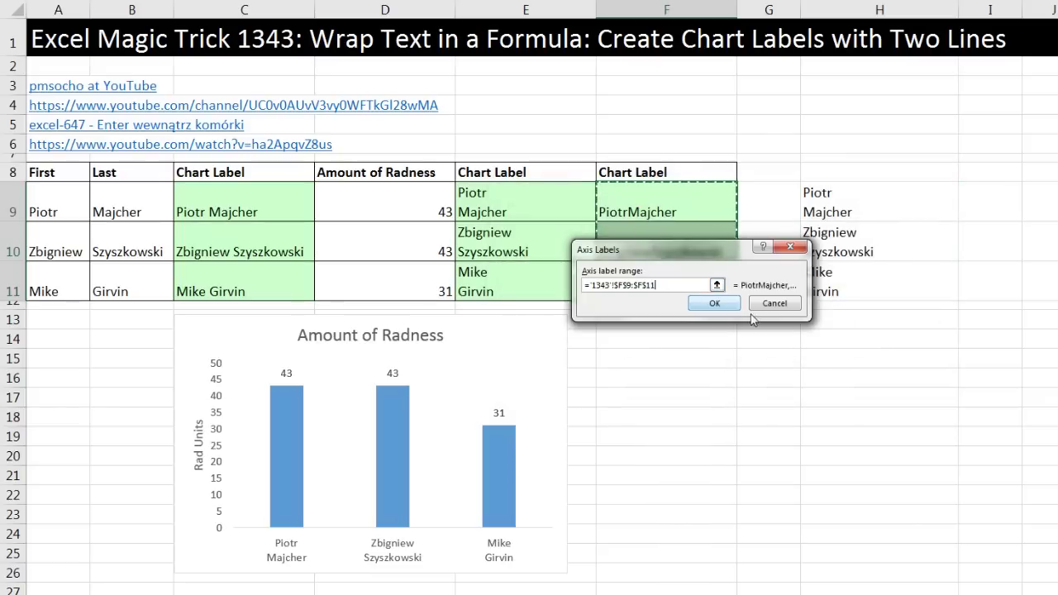
{"action": "left_click", "coordinate": [711, 302]}
{"action": "left_click", "coordinate": [810, 379]}
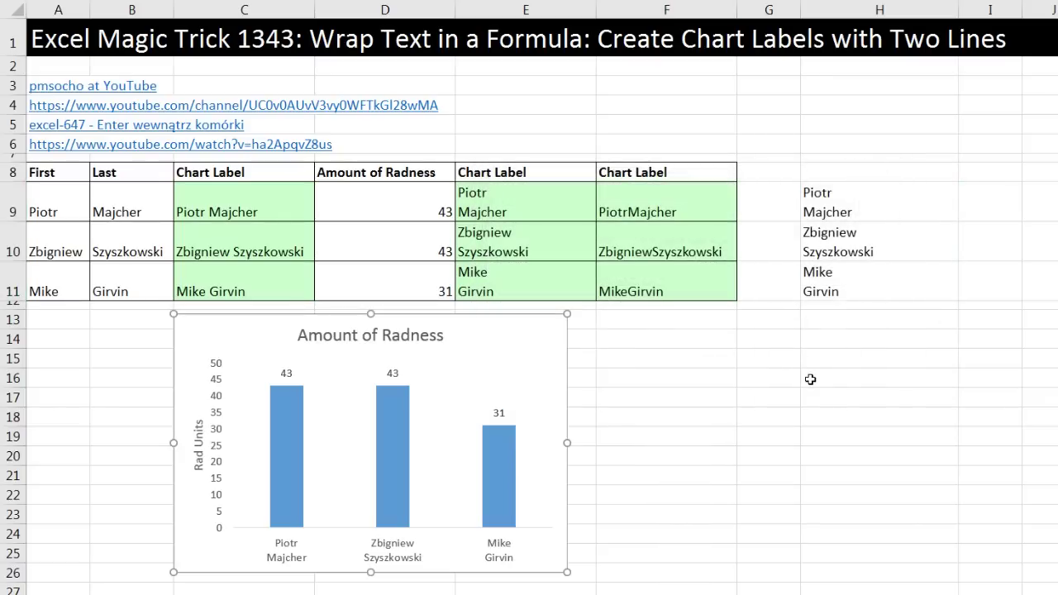
{"action": "left_click", "coordinate": [685, 214]}
{"action": "double_click", "coordinate": [684, 214]}
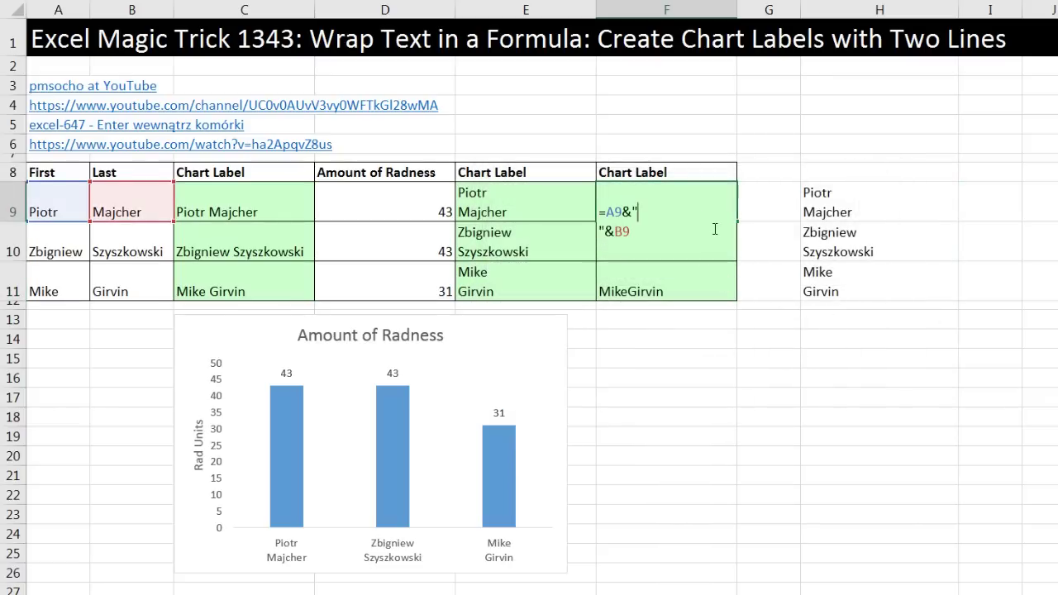
{"action": "key", "text": "Escape"}
{"action": "double_click", "coordinate": [718, 189]}
{"action": "key", "text": "Escape"}
{"action": "double_click", "coordinate": [559, 195]}
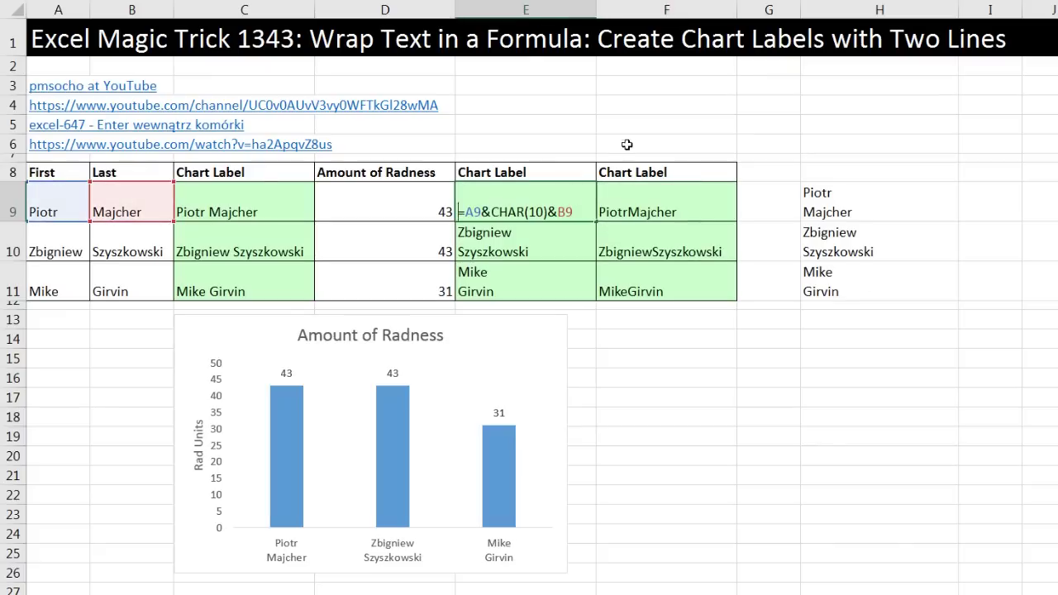
{"action": "key", "text": "Escape"}
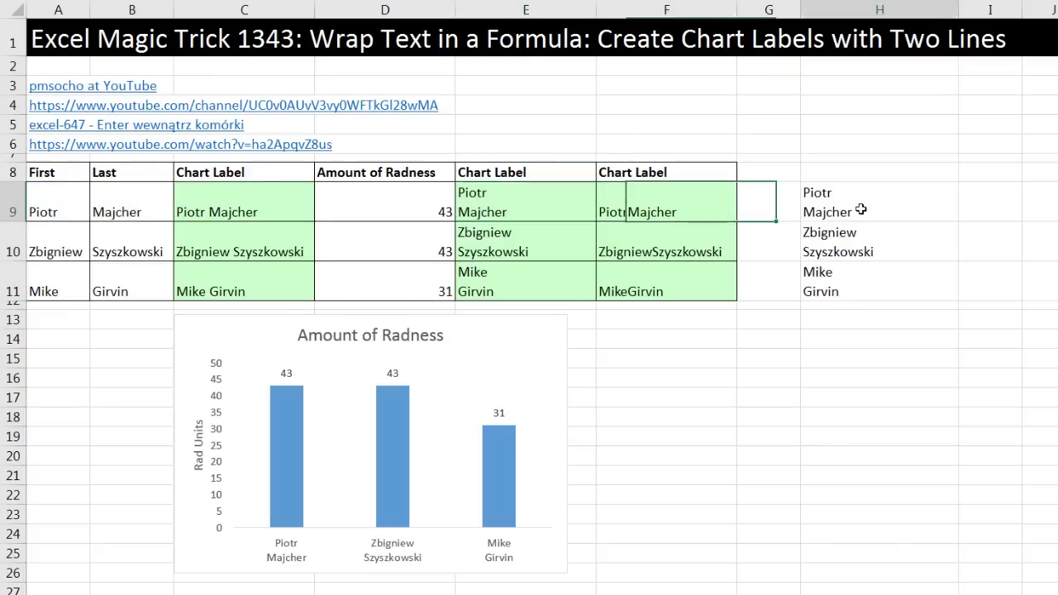
{"action": "double_click", "coordinate": [885, 217]}
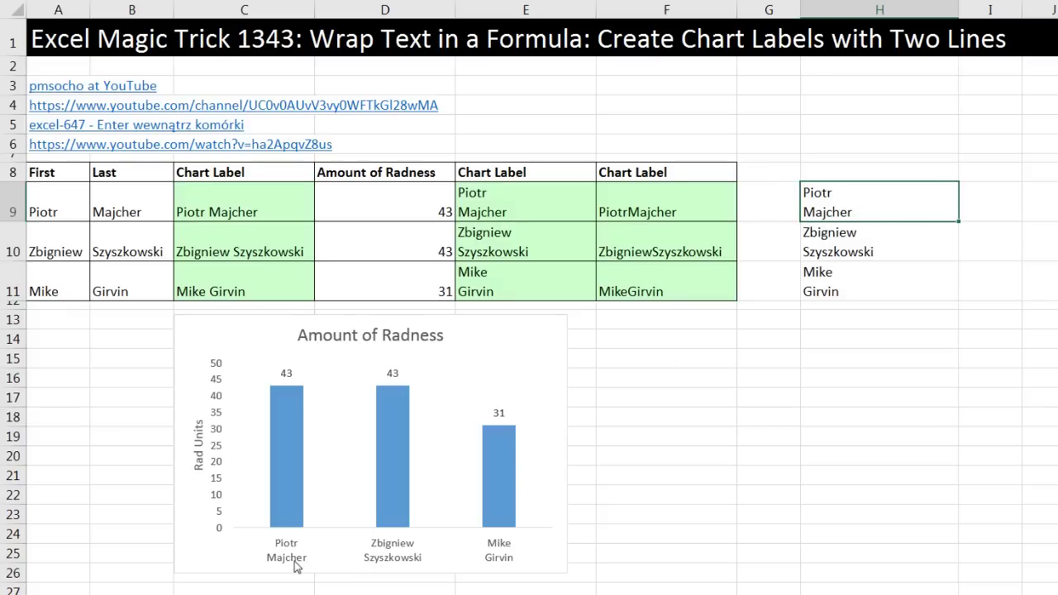